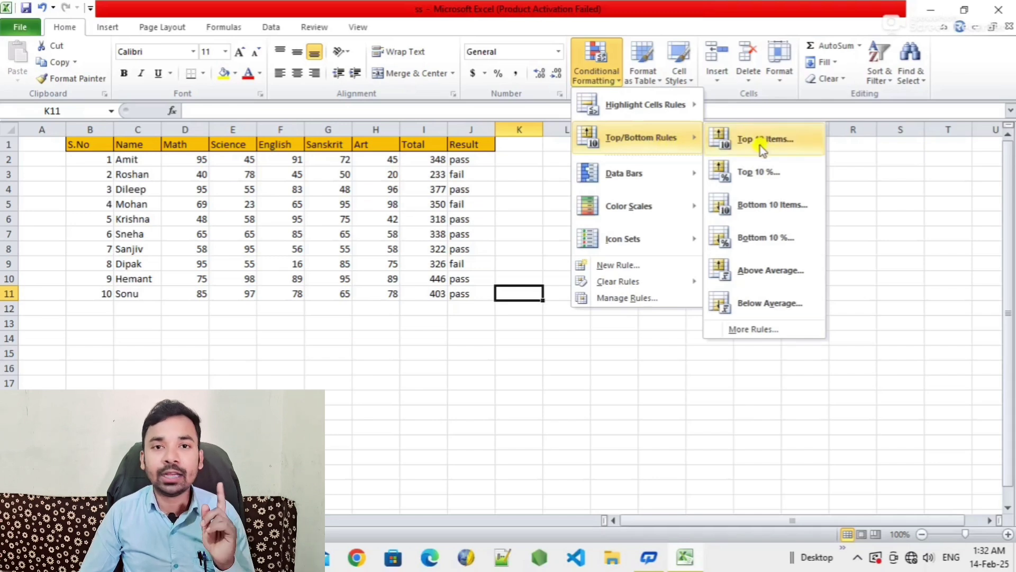
Begin a Top 10 Items conditional formatting rule on the Math marks in D2:D11 and set the rank count to 5
left_click(404, 356)
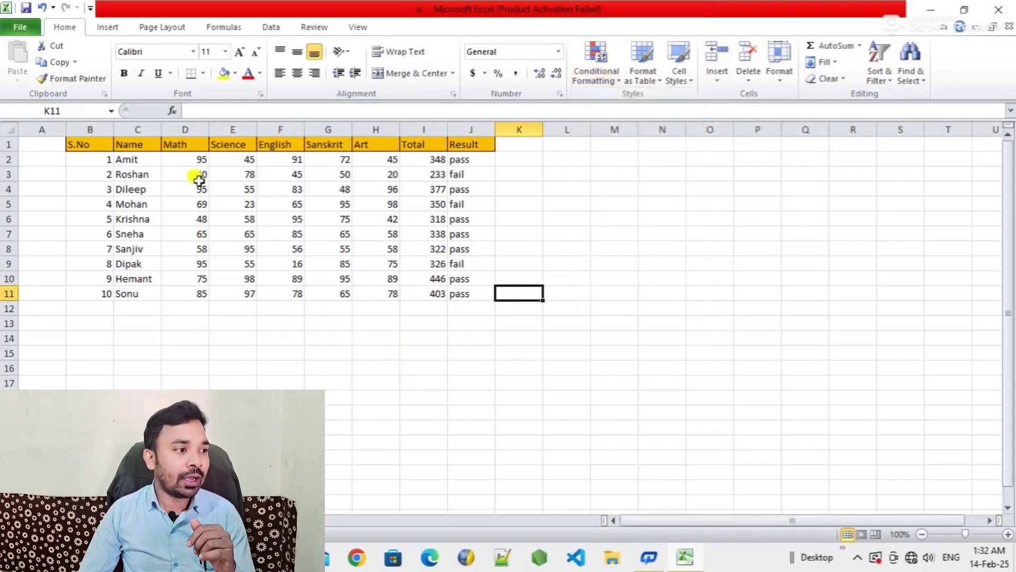
left_click_drag(197, 158, 190, 292)
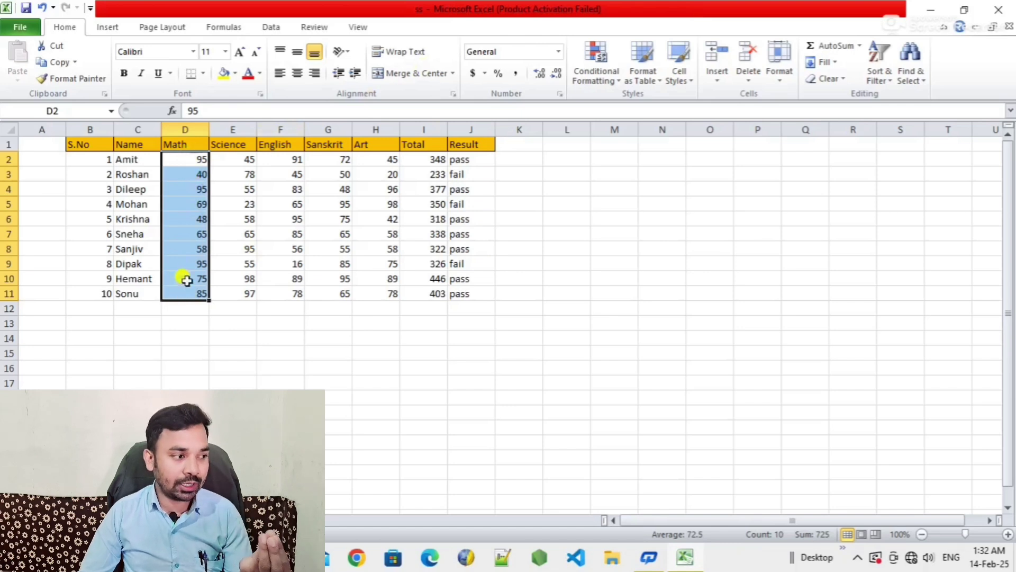
left_click(608, 81)
mouse_move(634, 138)
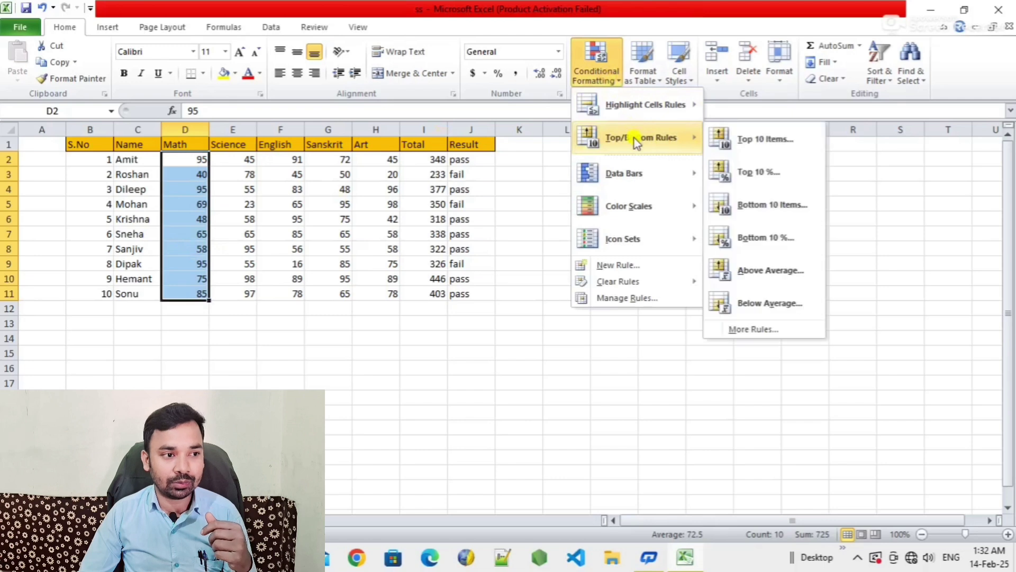
left_click(764, 143)
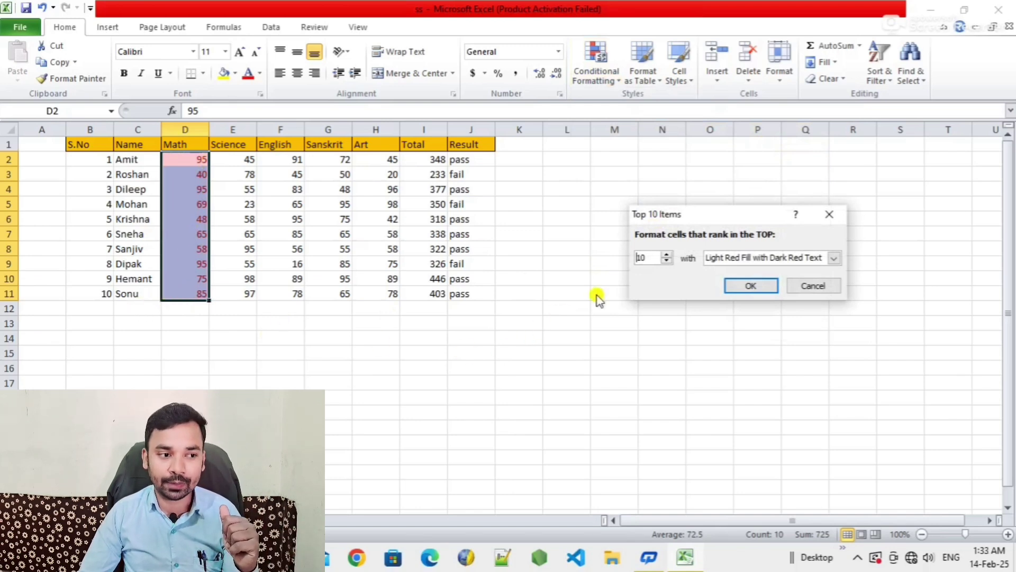
left_click(667, 261)
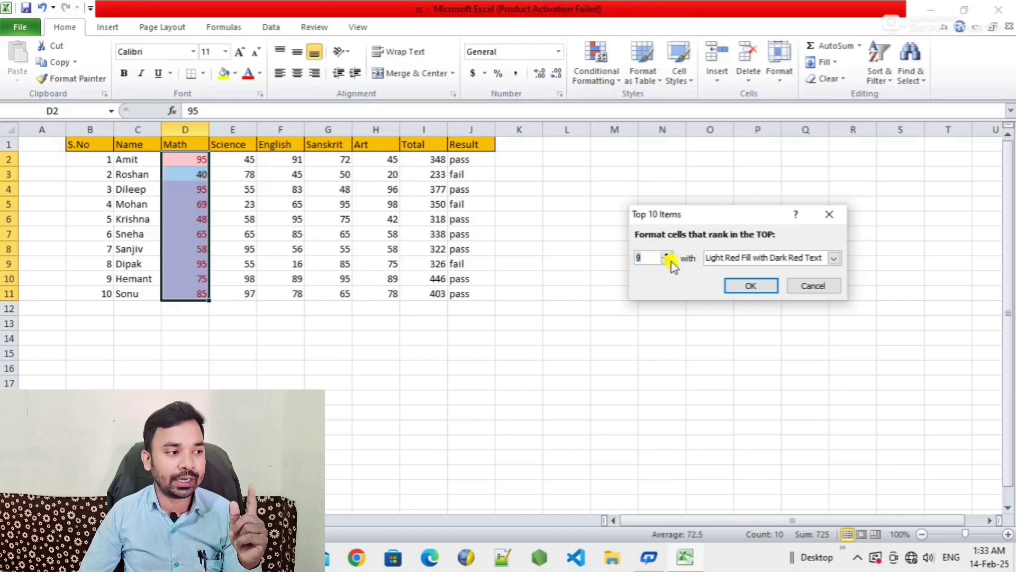
left_click(668, 260)
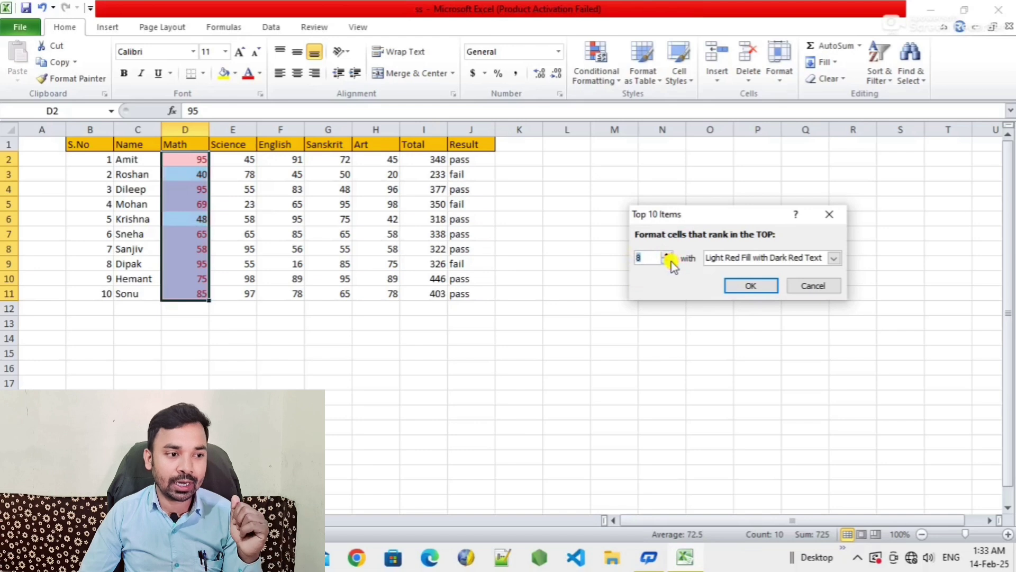
left_click(667, 261)
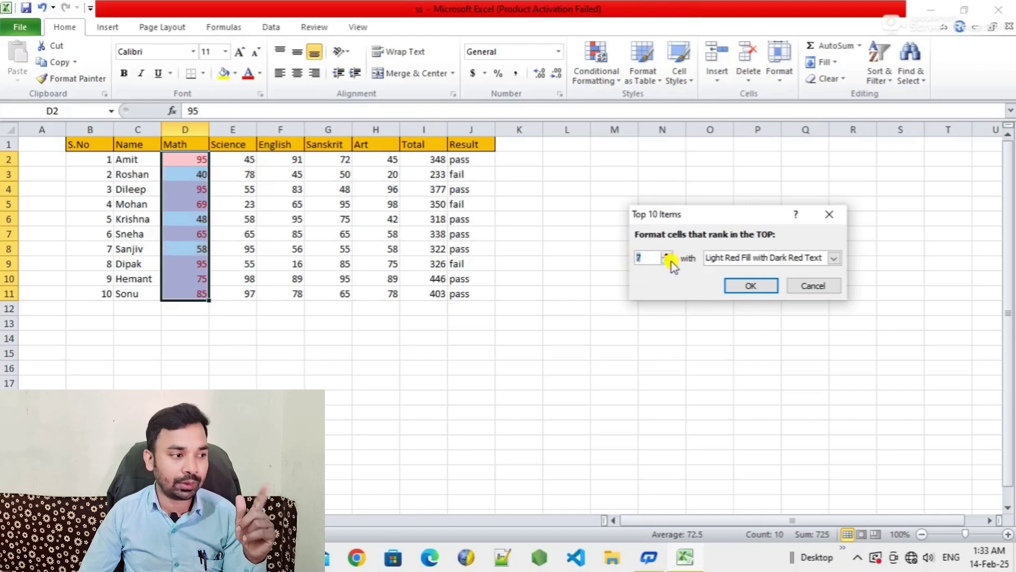
left_click(667, 261)
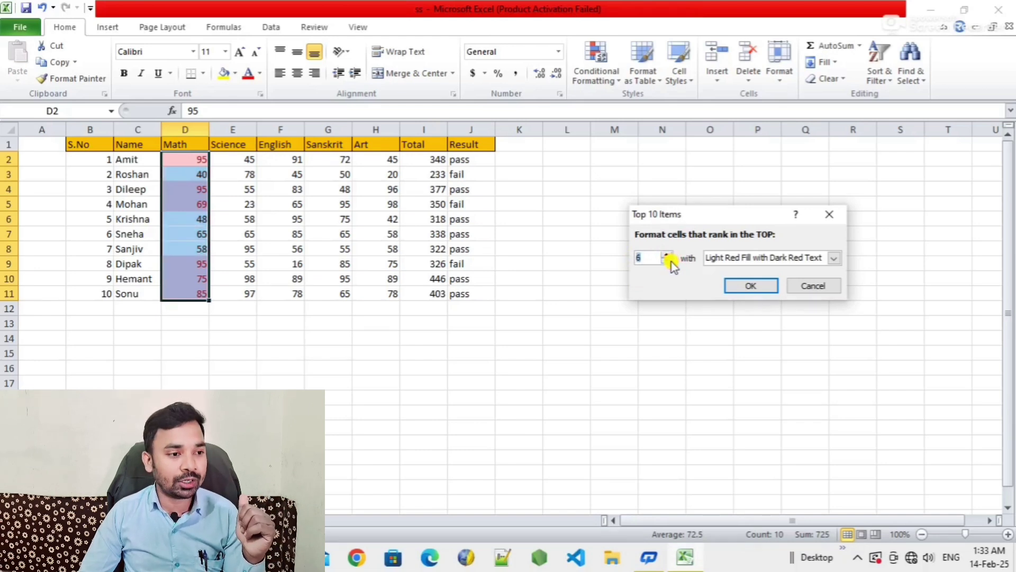
left_click(667, 261)
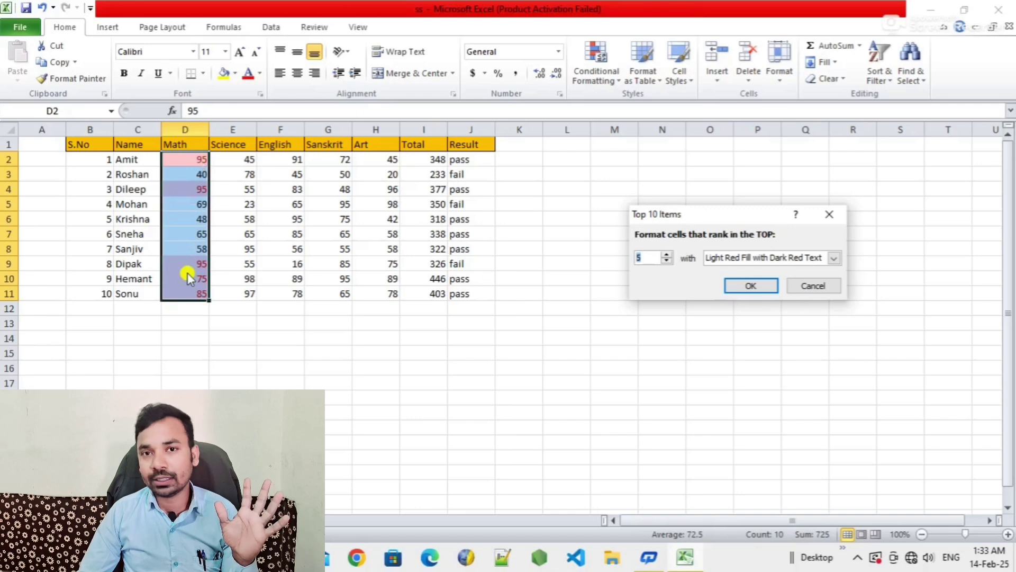
Give the top Math marks the Yellow Fill with Dark Yellow Text format and apply the rule
left_click(834, 258)
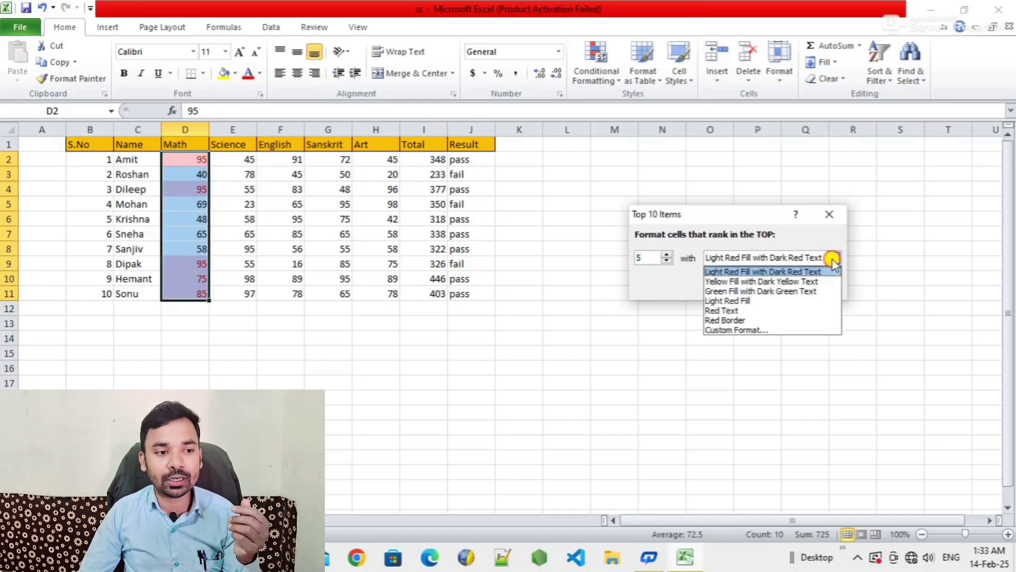
left_click(726, 281)
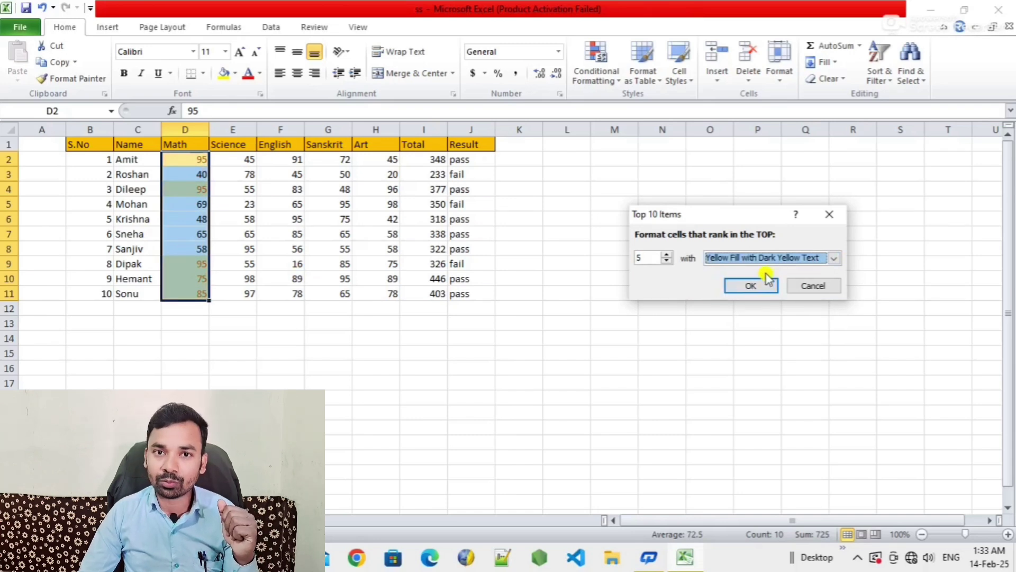
left_click(833, 258)
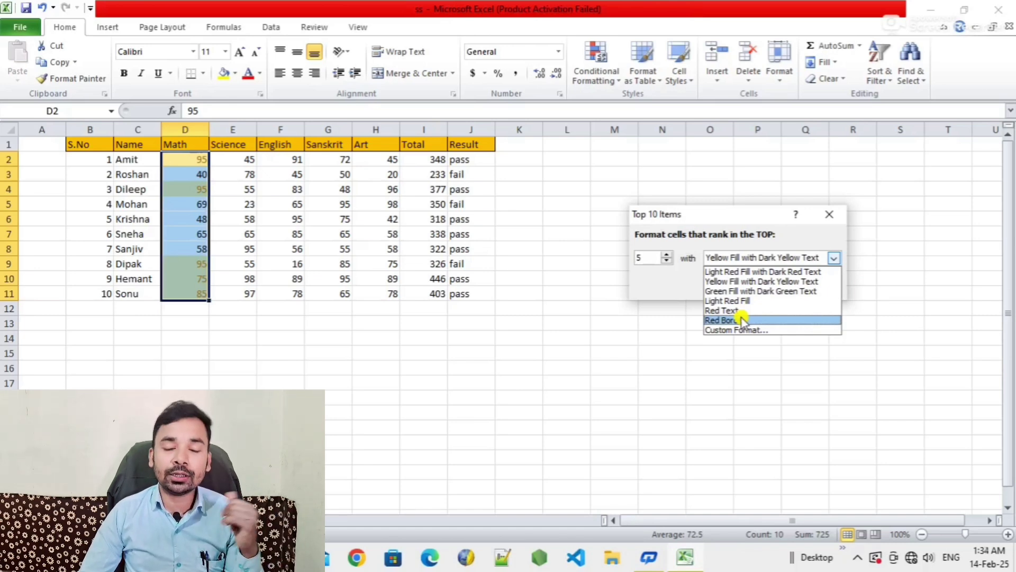
left_click(716, 368)
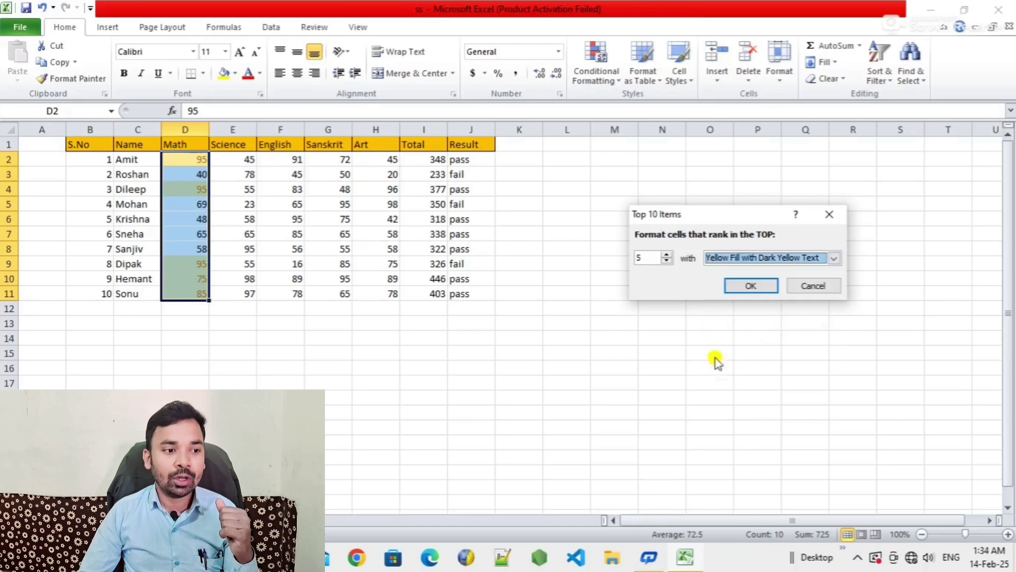
left_click(748, 286)
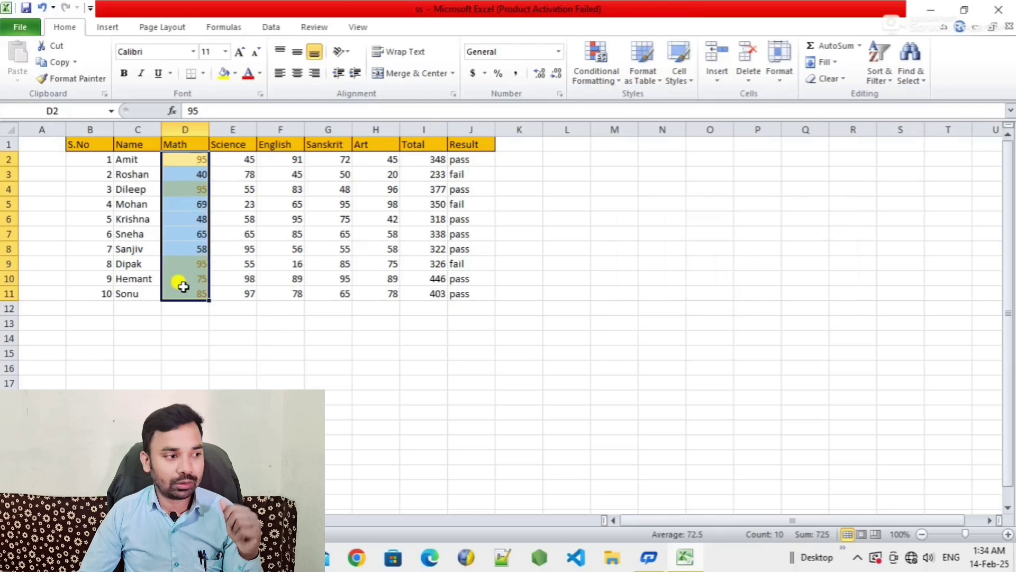
Select the Science marks in E2:E11 and preview the Top 10% rule on them without applying it
left_click_drag(239, 158, 242, 290)
left_click(596, 63)
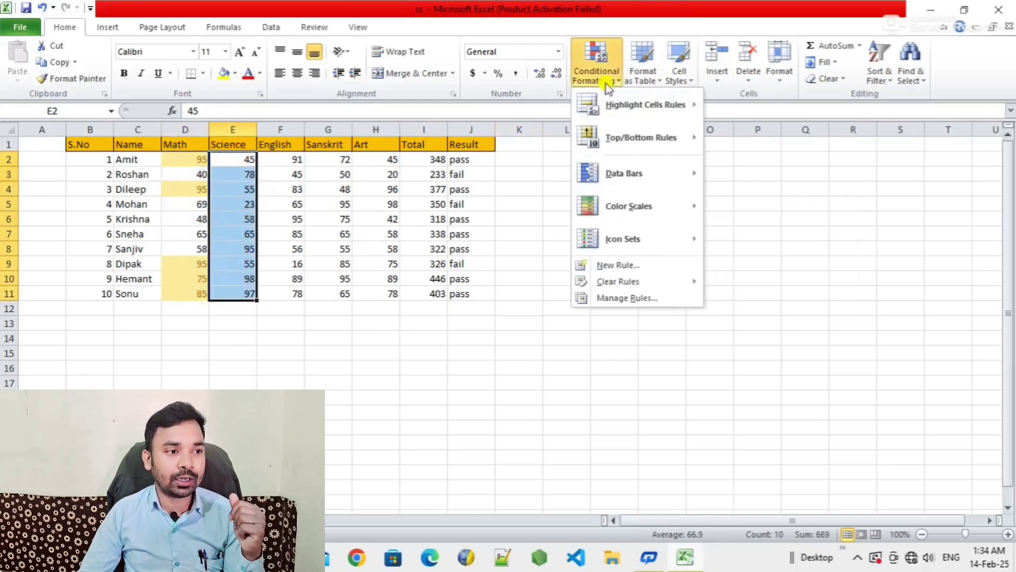
mouse_move(637, 139)
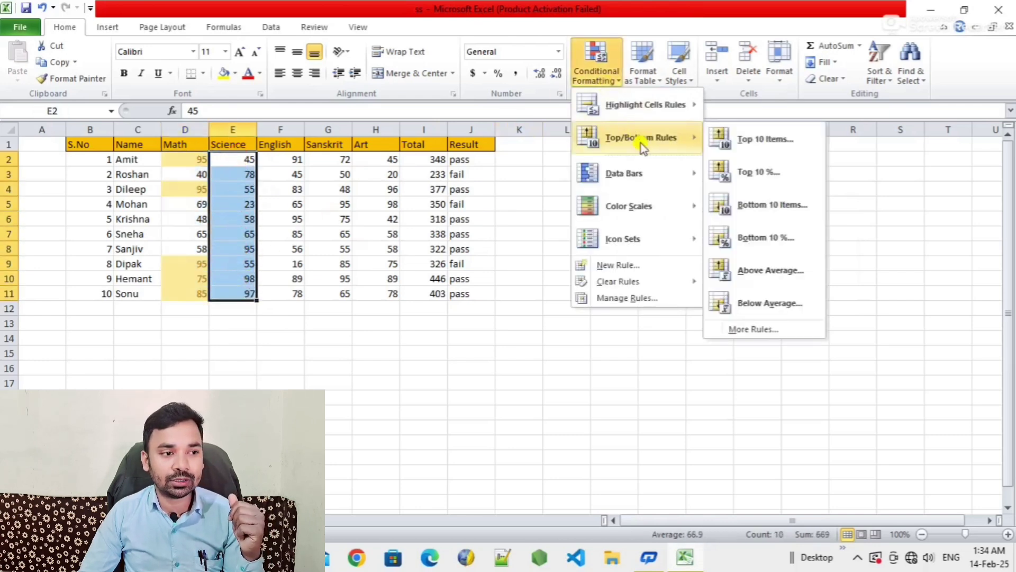
left_click(756, 181)
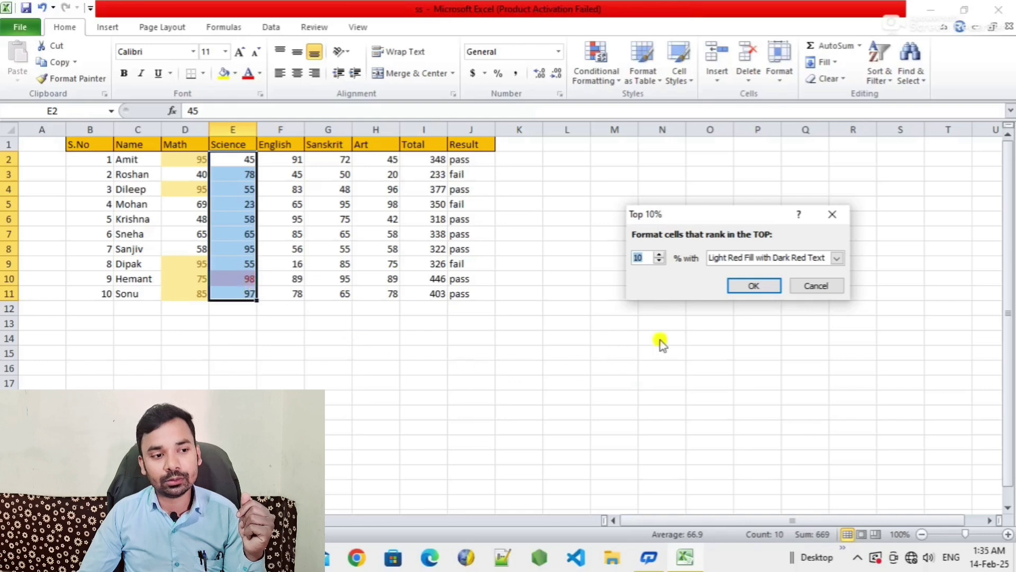
left_click(813, 286)
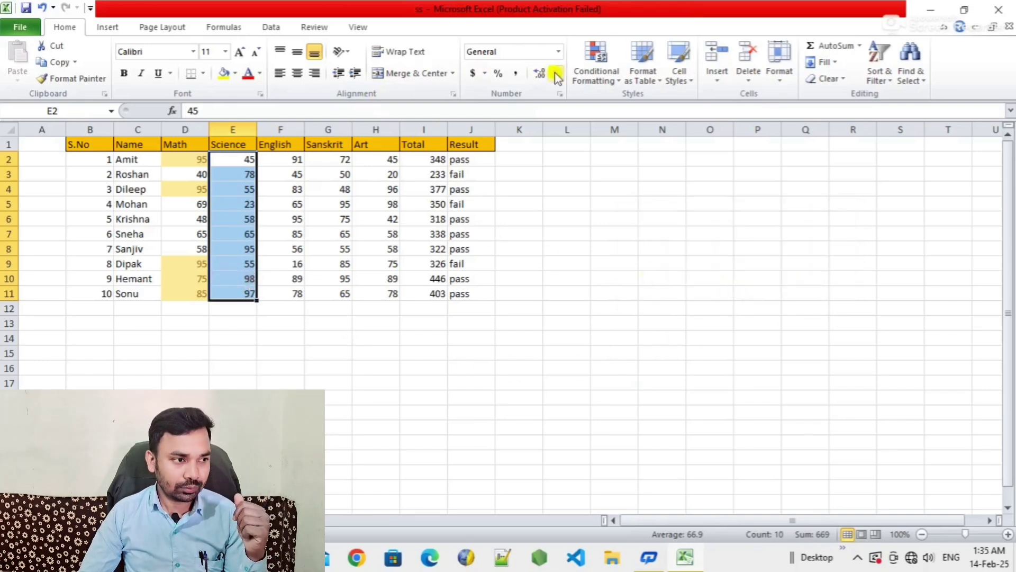
Highlight the bottom 5 Science marks with a Bottom 10 Items rule using Light Red Fill with Dark Red Text
left_click(591, 65)
mouse_move(633, 139)
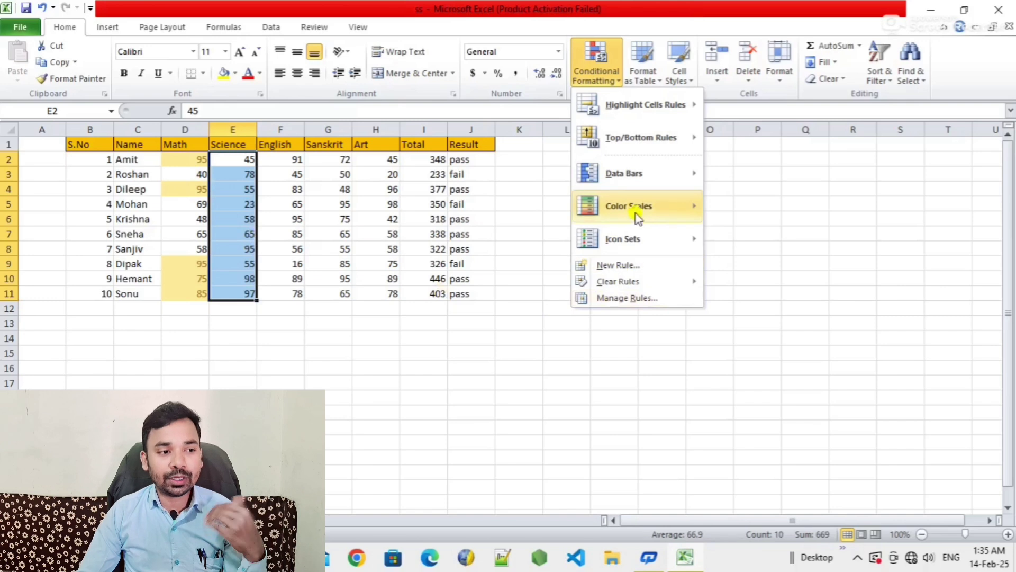
mouse_move(636, 213)
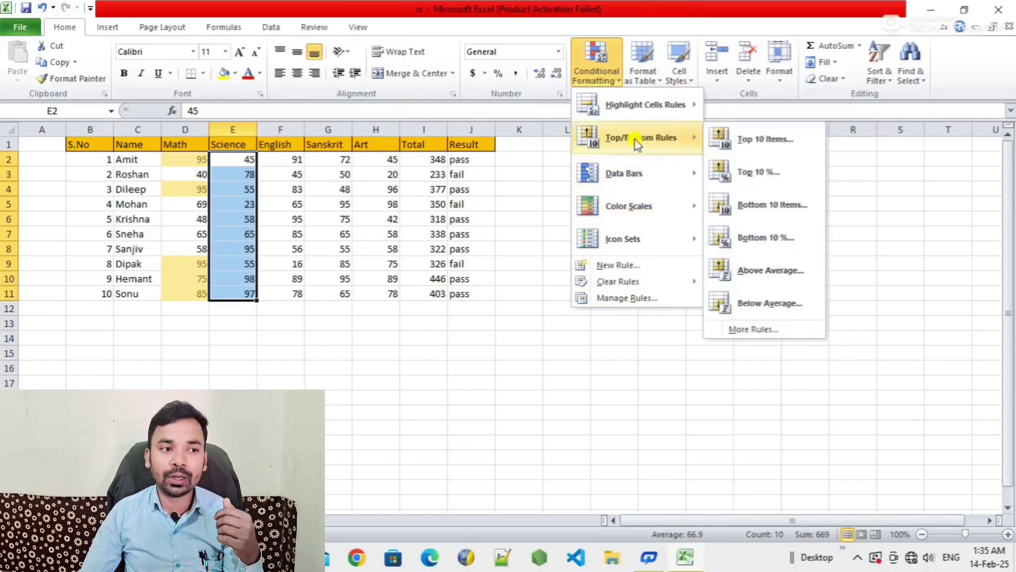
left_click(770, 207)
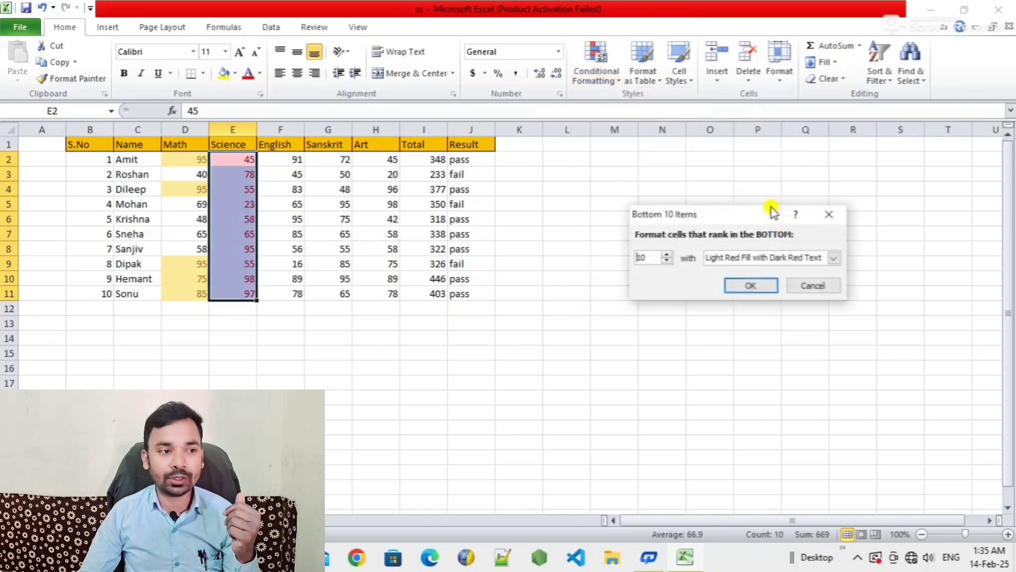
left_click(667, 261)
left_click(667, 261)
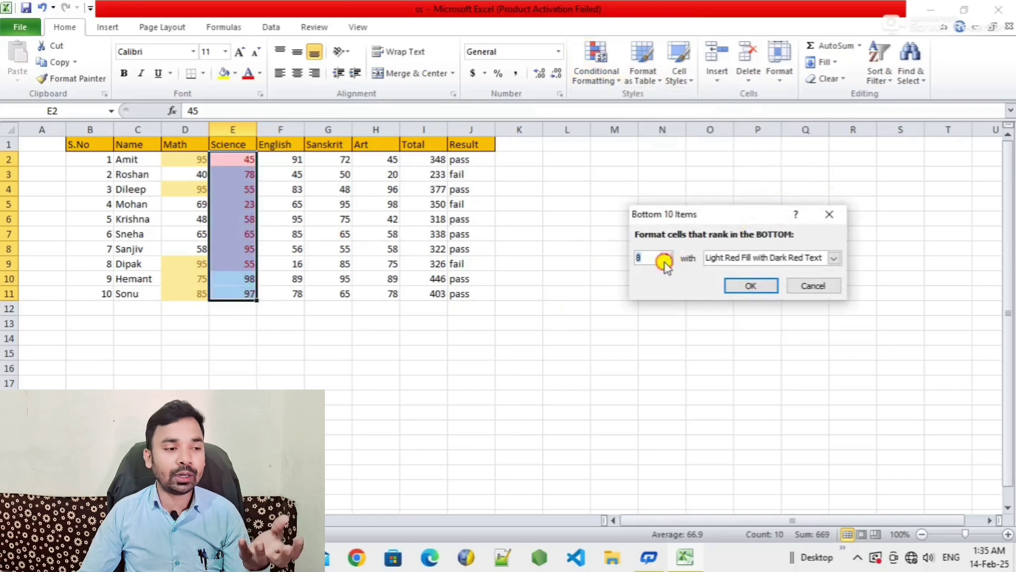
left_click(667, 261)
left_click(667, 261)
left_click(667, 260)
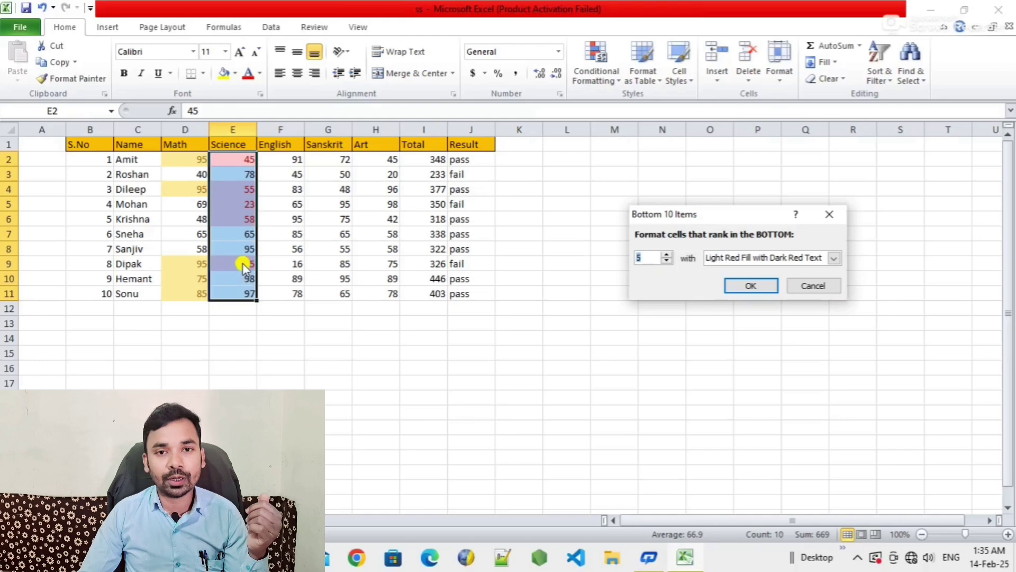
left_click(747, 286)
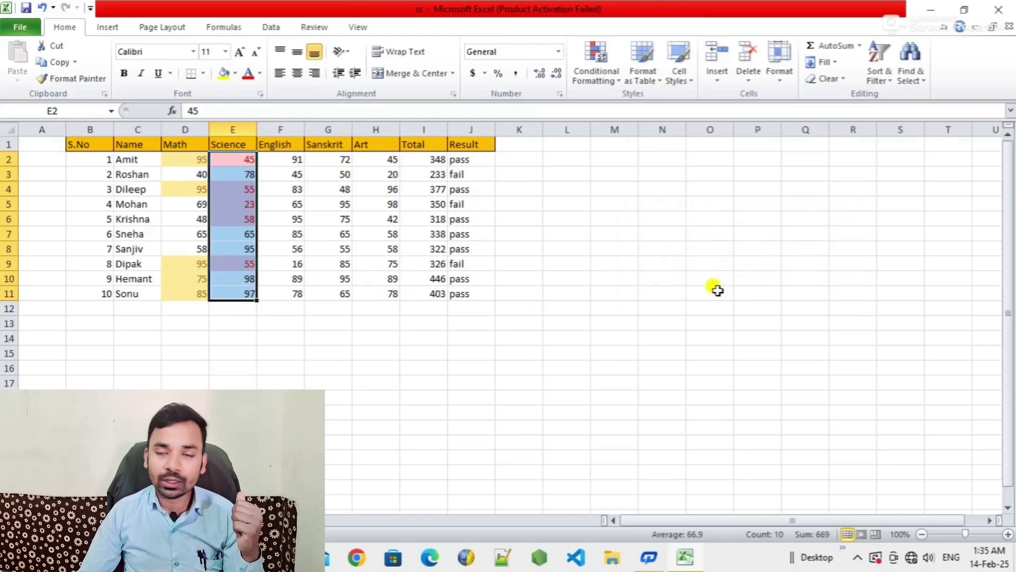
left_click(606, 79)
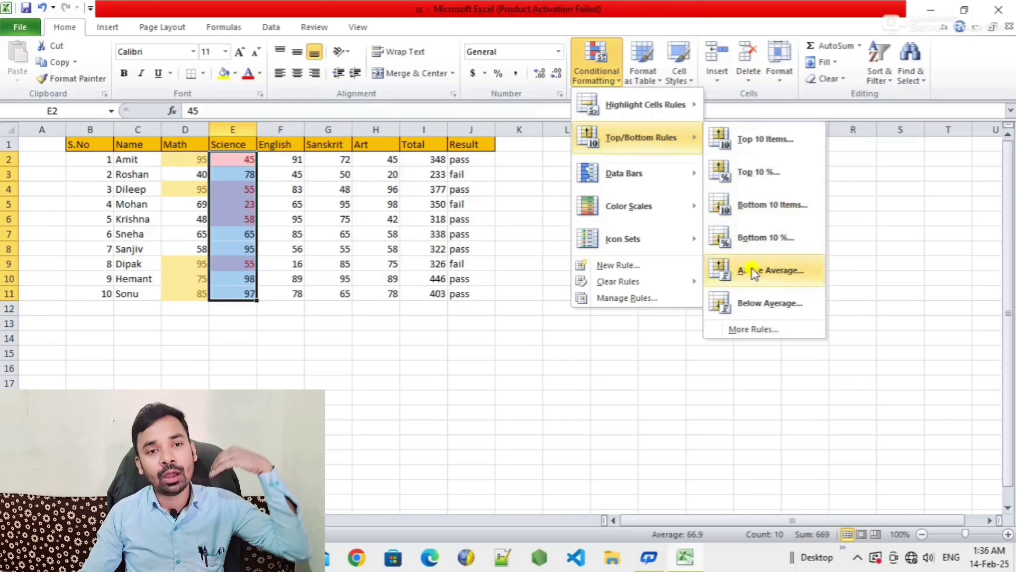
left_click(378, 381)
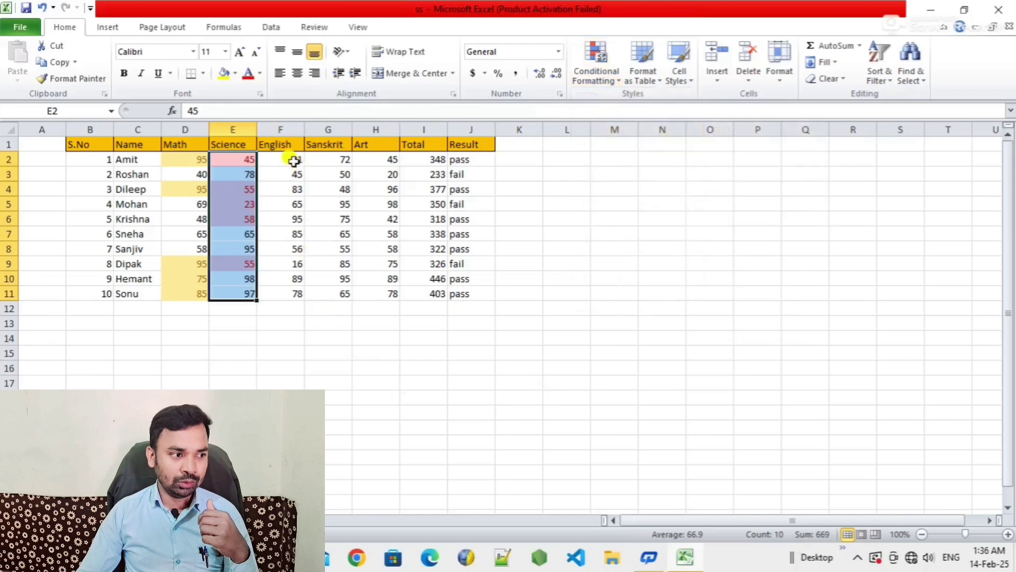
left_click_drag(293, 160, 294, 286)
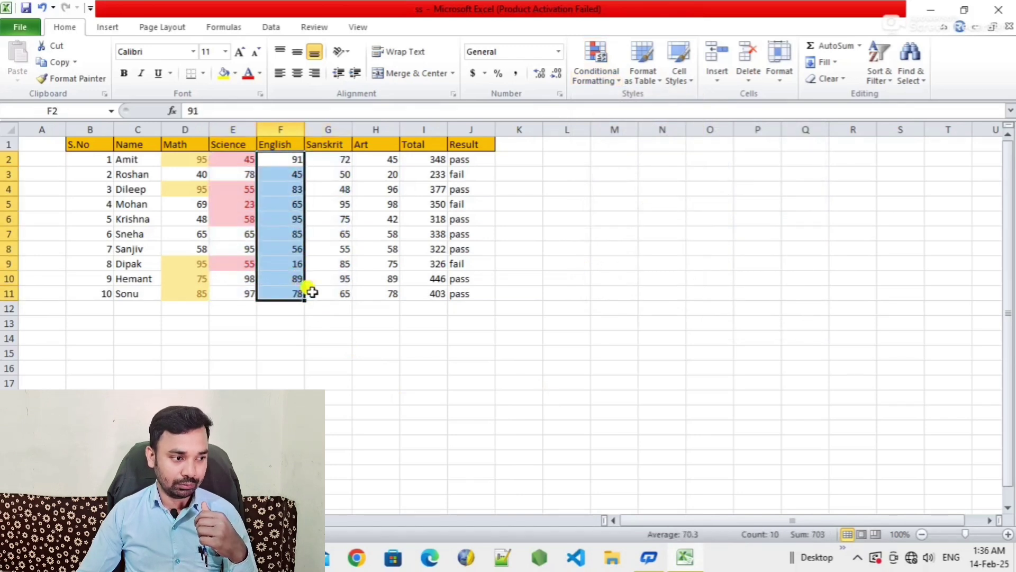
Highlight the above-average values in the Total column, I2:I11, with an Above Average rule using Light Red Fill
left_click(428, 159)
left_click_drag(428, 159, 436, 290)
left_click(608, 75)
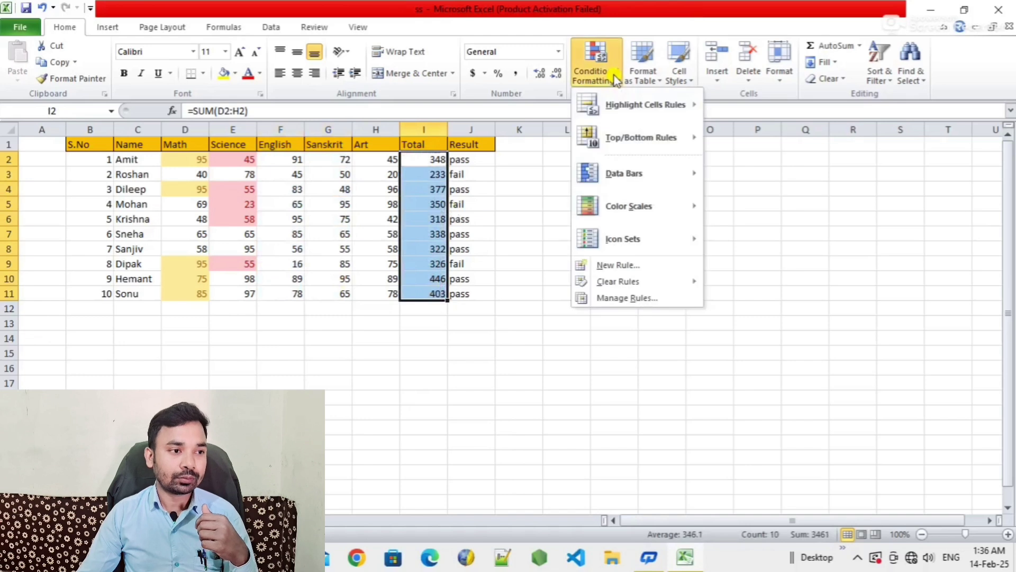
mouse_move(666, 146)
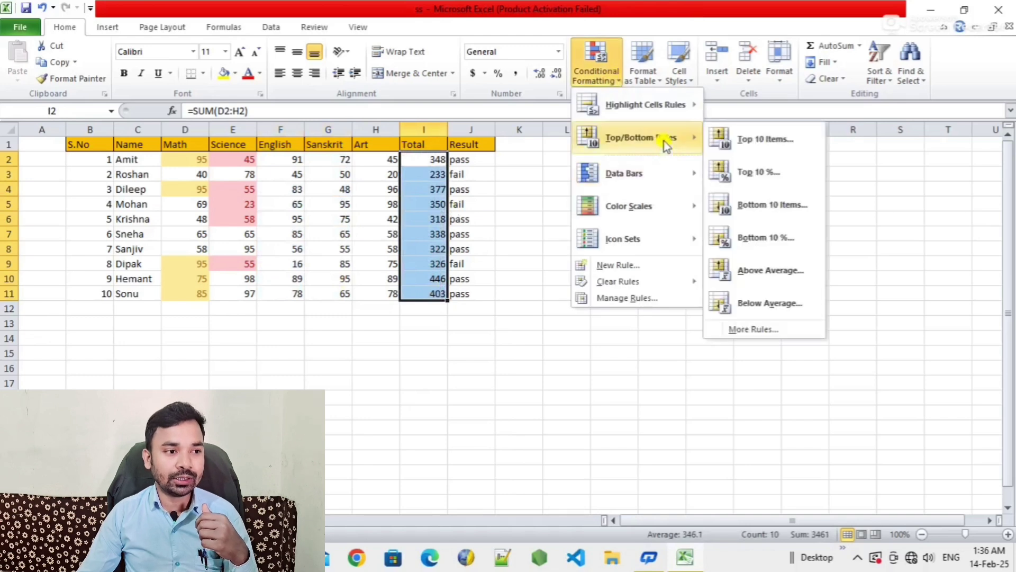
left_click(769, 274)
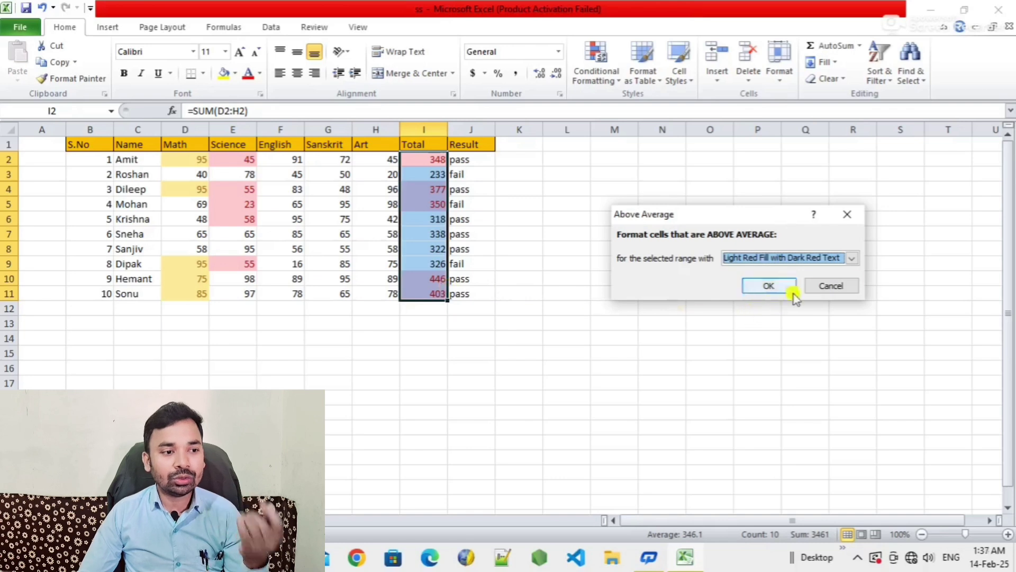
left_click(851, 258)
left_click(775, 300)
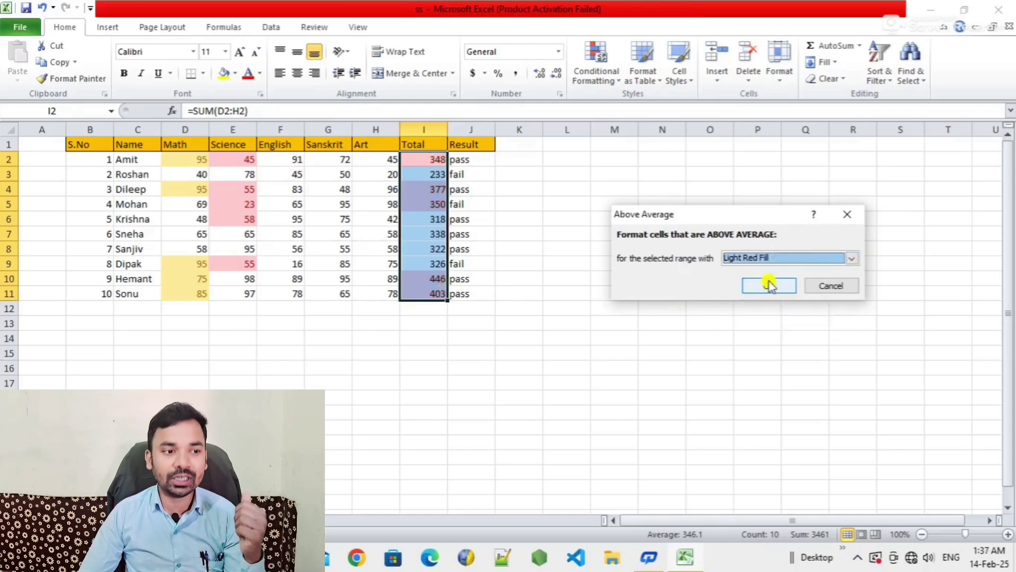
left_click(768, 286)
left_click(486, 351)
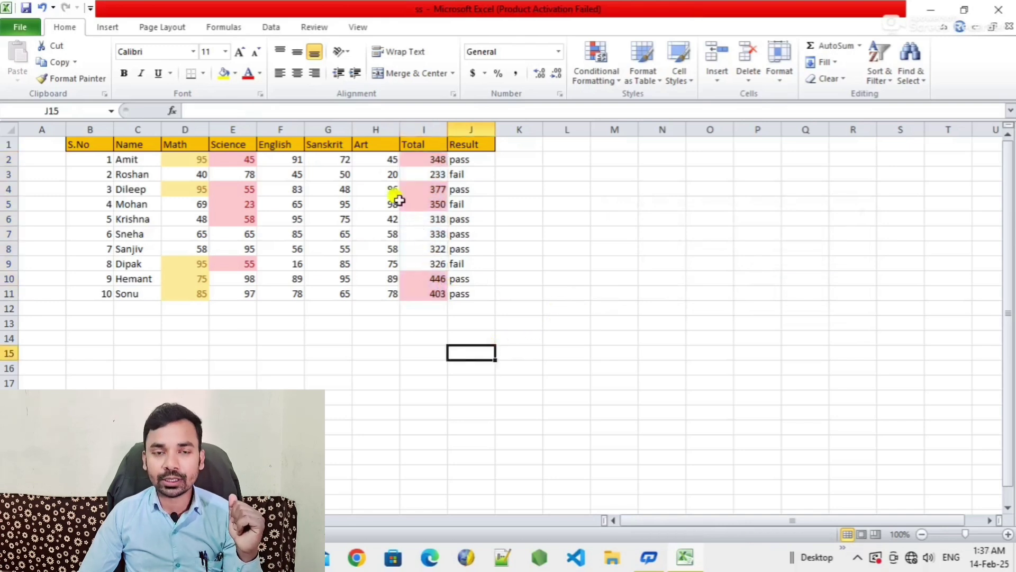
left_click(603, 75)
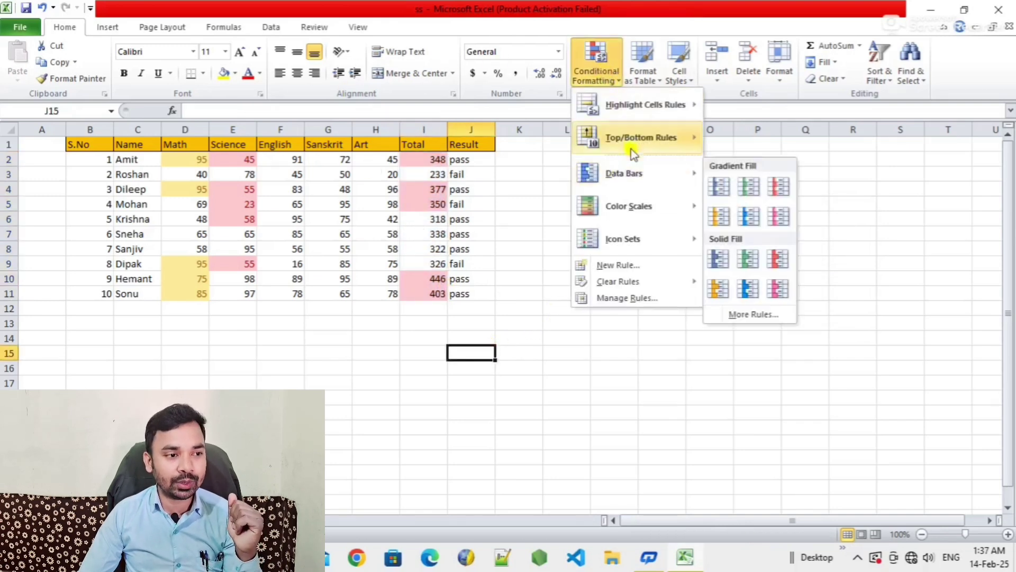
mouse_move(632, 138)
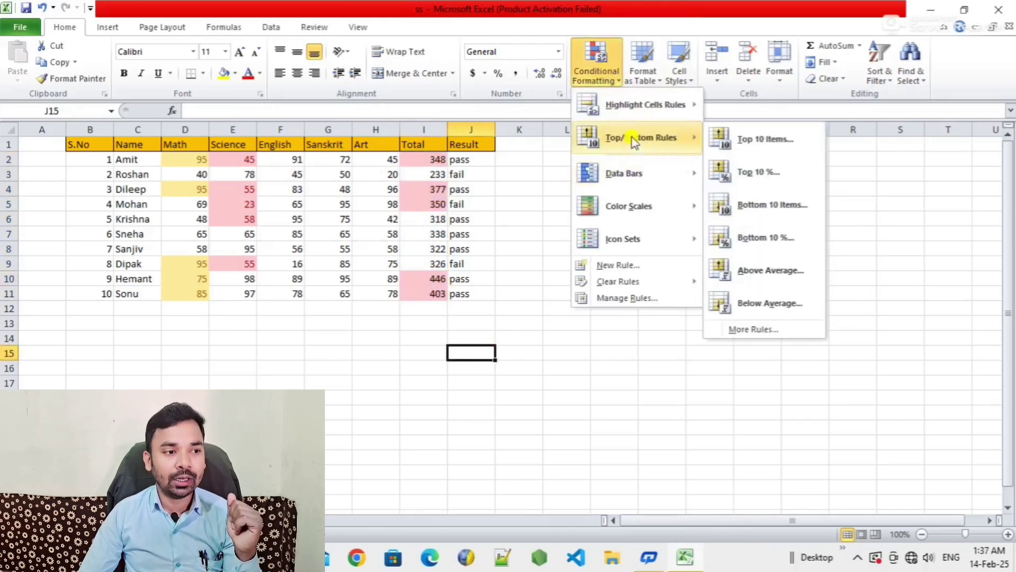
left_click(765, 304)
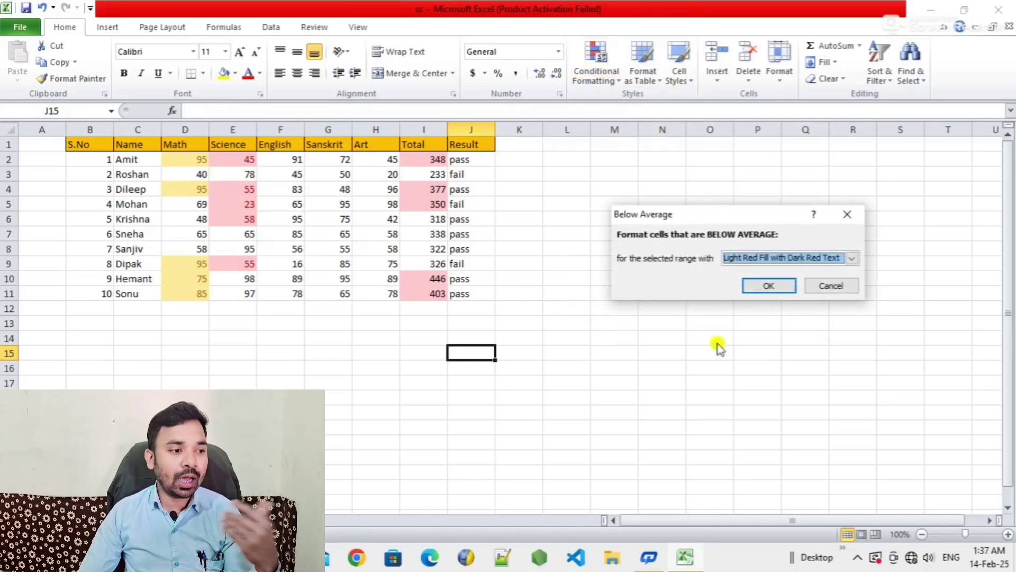
left_click(832, 289)
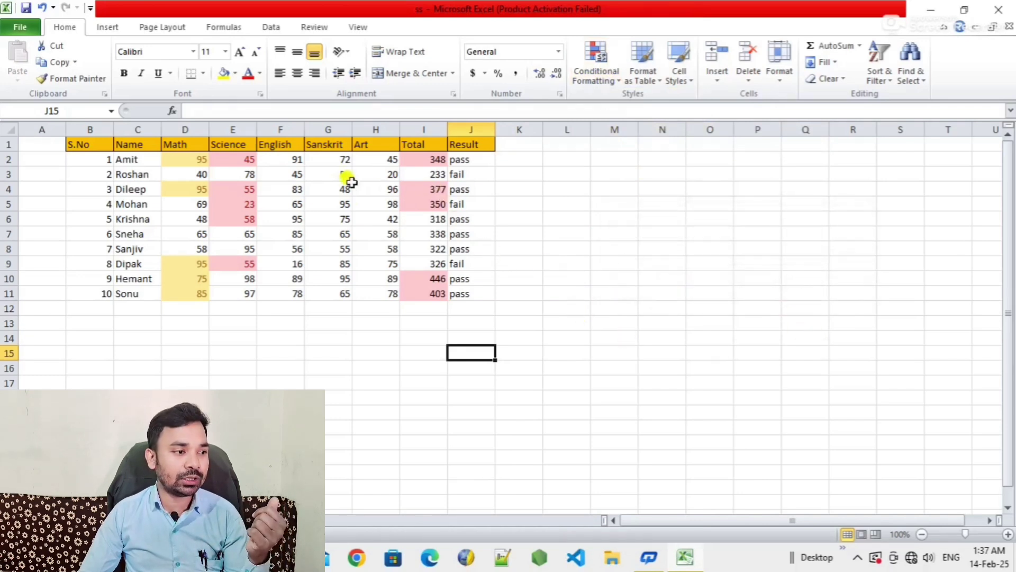
Highlight the below-average Sanskrit marks in G2:G11 with a Below Average rule using Light Red Fill with Dark Red Text
left_click_drag(320, 155, 339, 292)
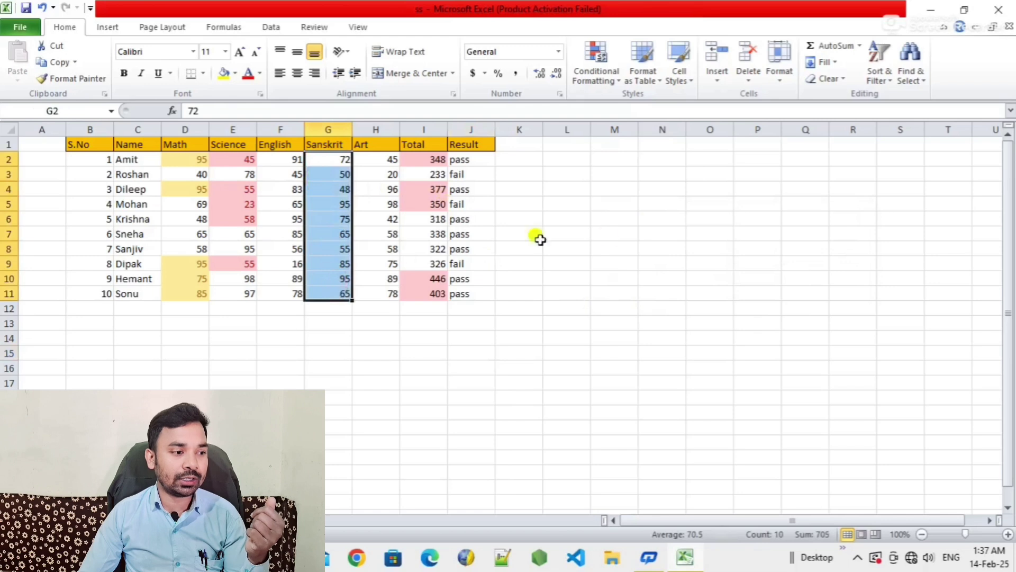
left_click(596, 74)
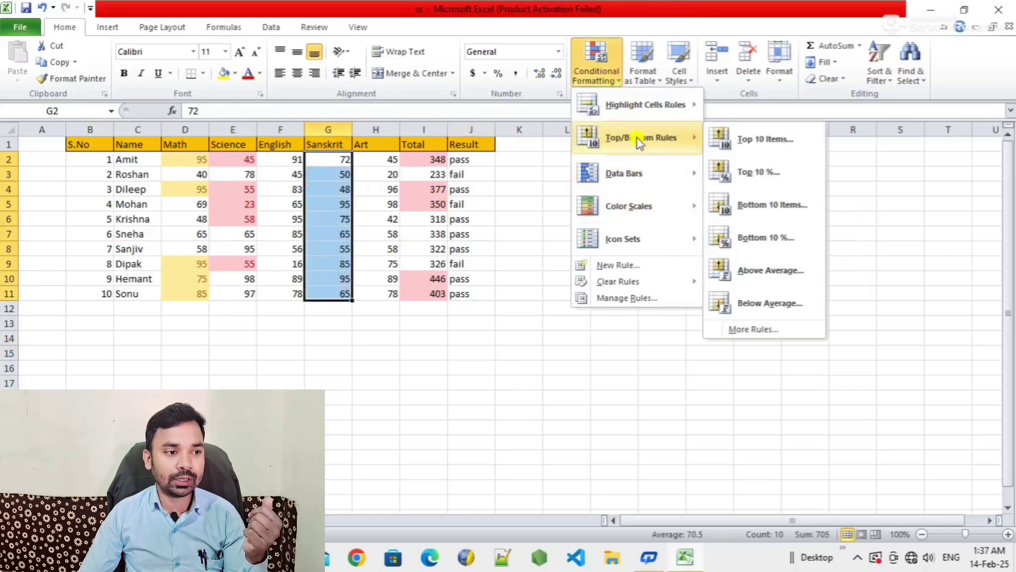
left_click(751, 302)
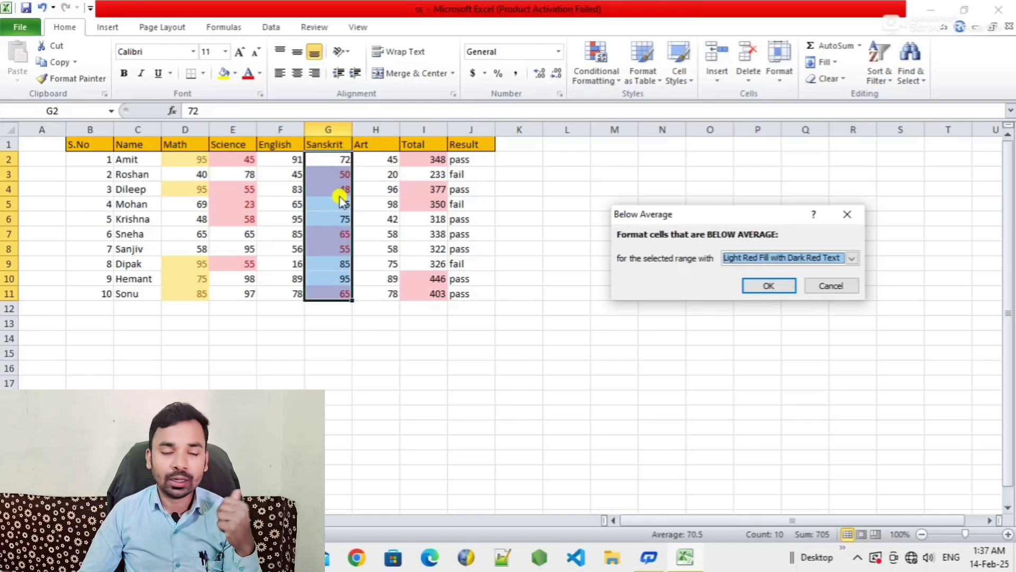
left_click(769, 288)
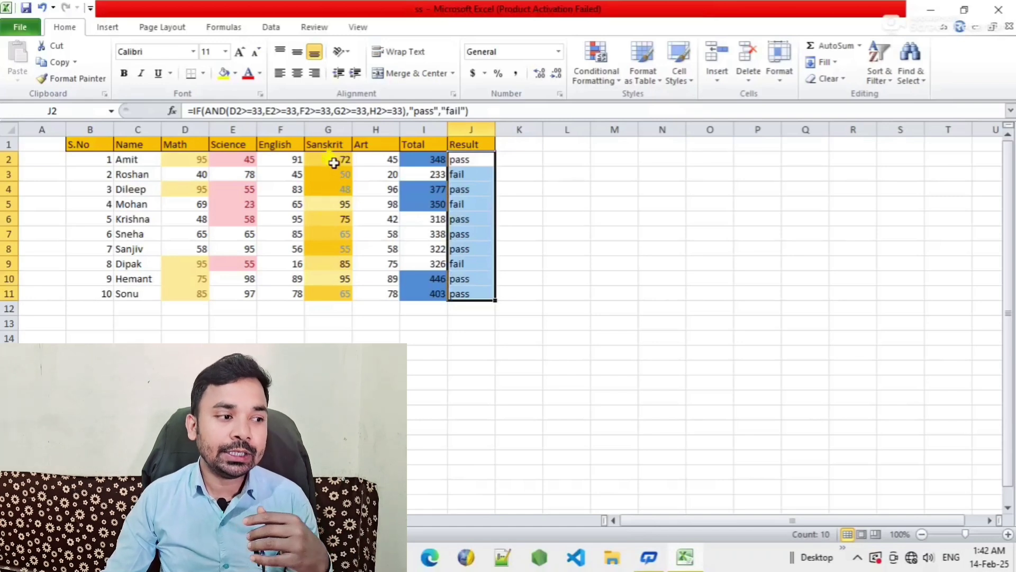
Open the Above Average rule on the Total column, I2:I11, for editing through the Conditional Formatting Rules Manager
left_click_drag(335, 158, 328, 288)
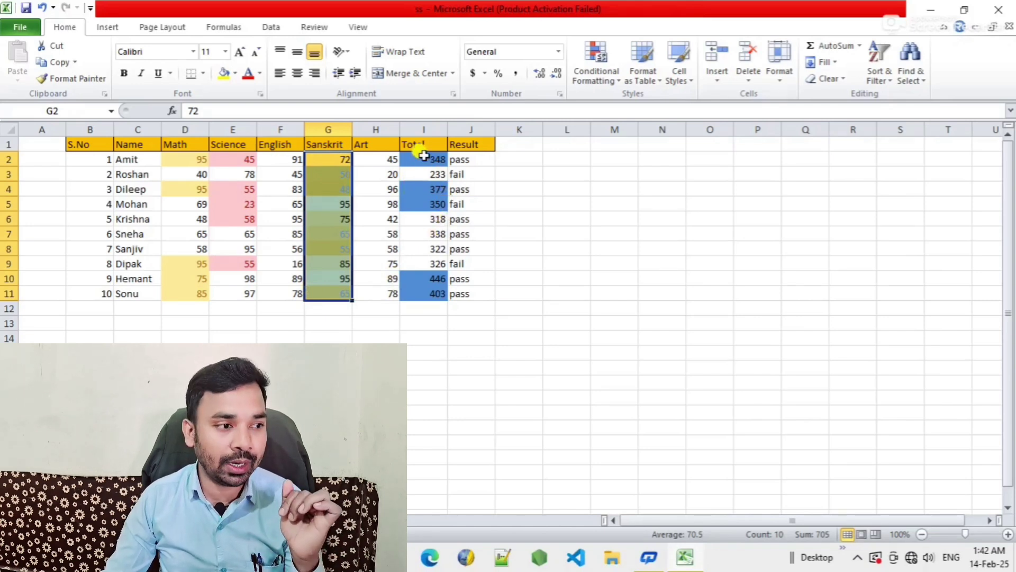
left_click_drag(423, 155, 423, 286)
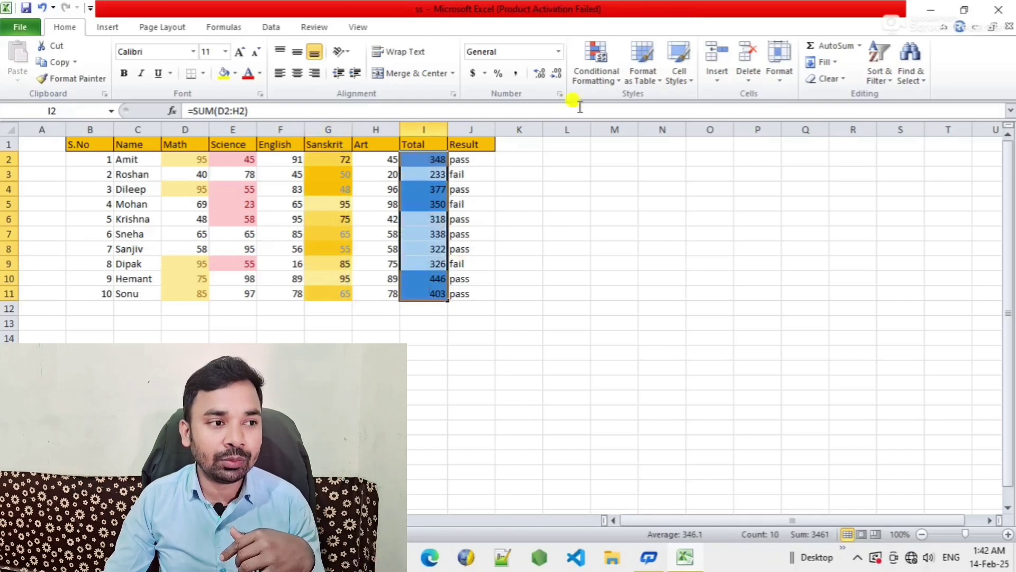
left_click(613, 88)
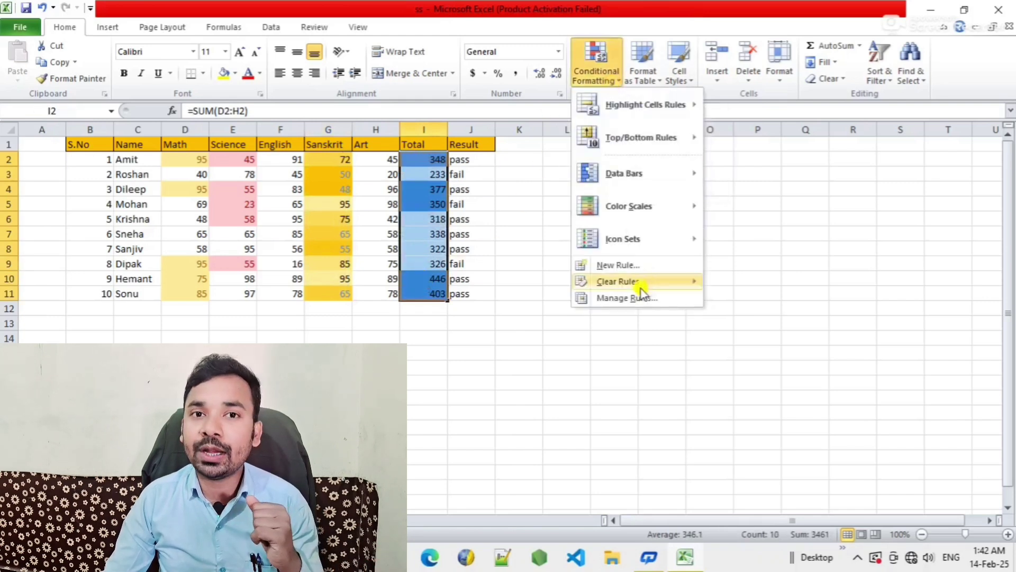
left_click(616, 298)
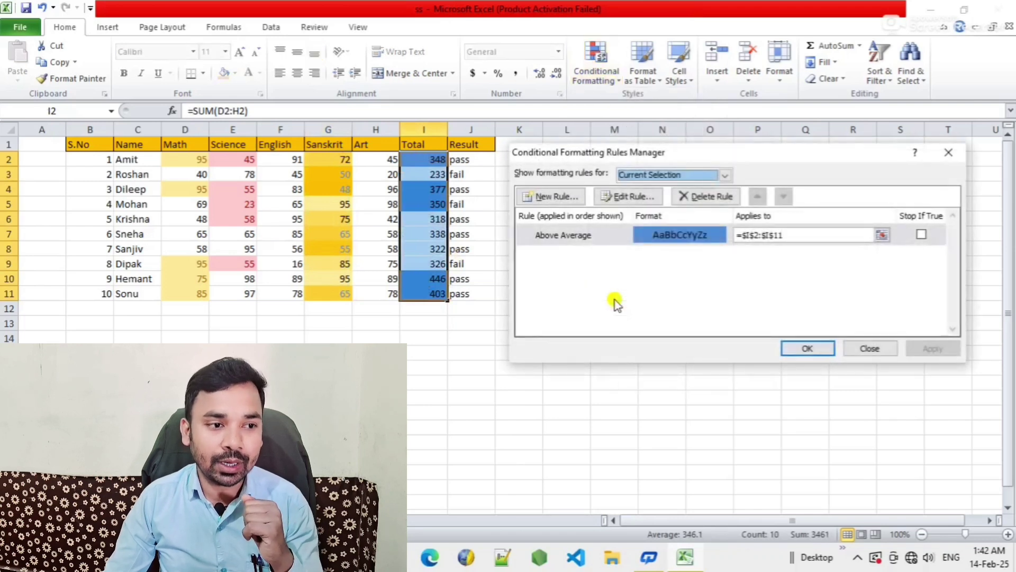
left_click(666, 237)
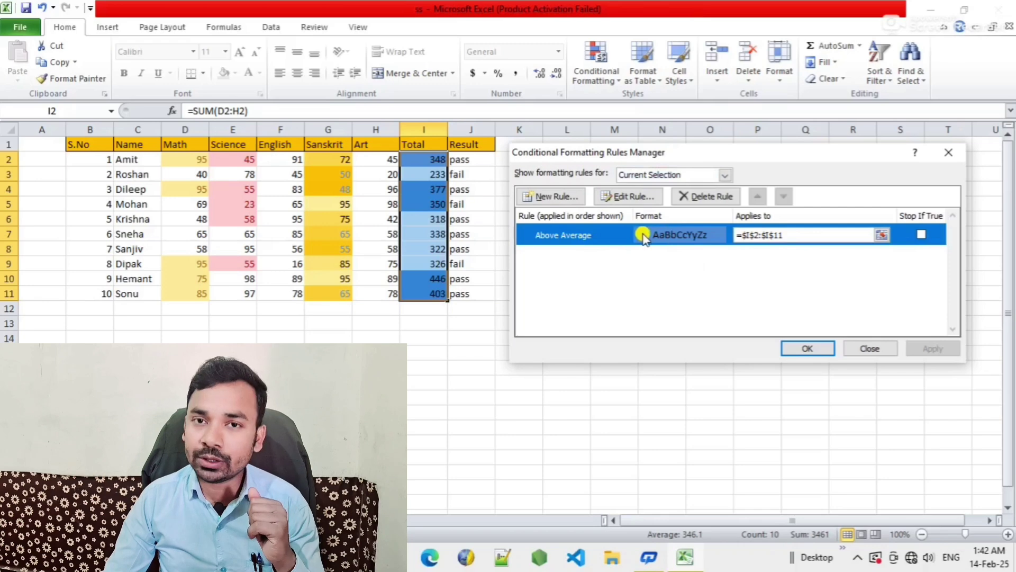
left_click(624, 197)
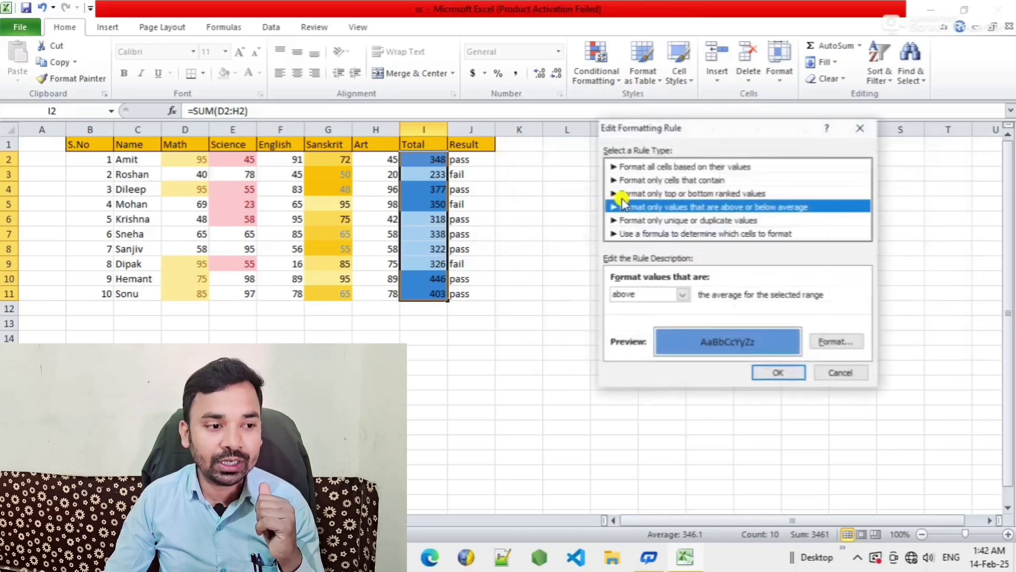
Set the font color of the Above Average rule's format to the standard red
left_click(835, 343)
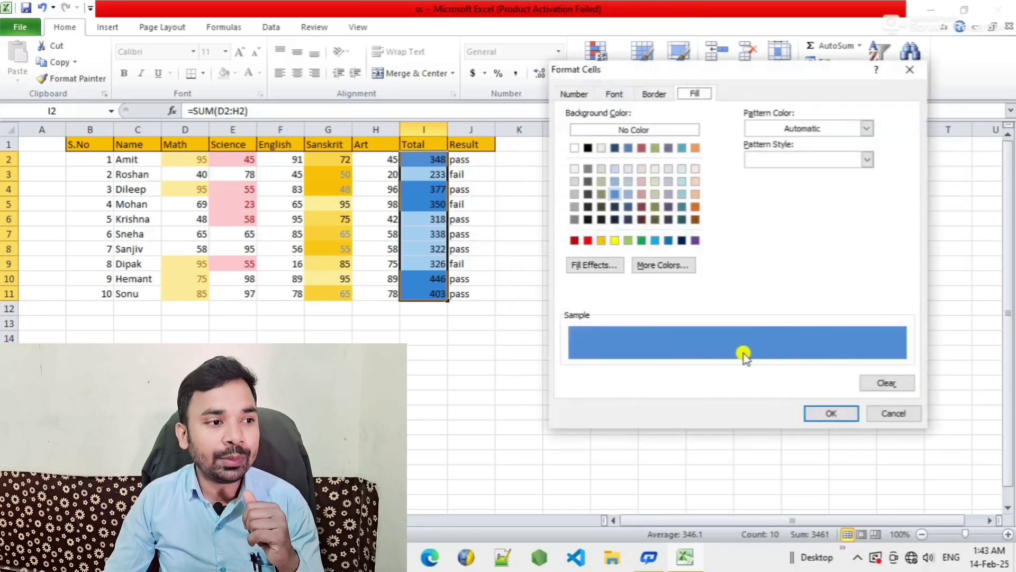
left_click(571, 95)
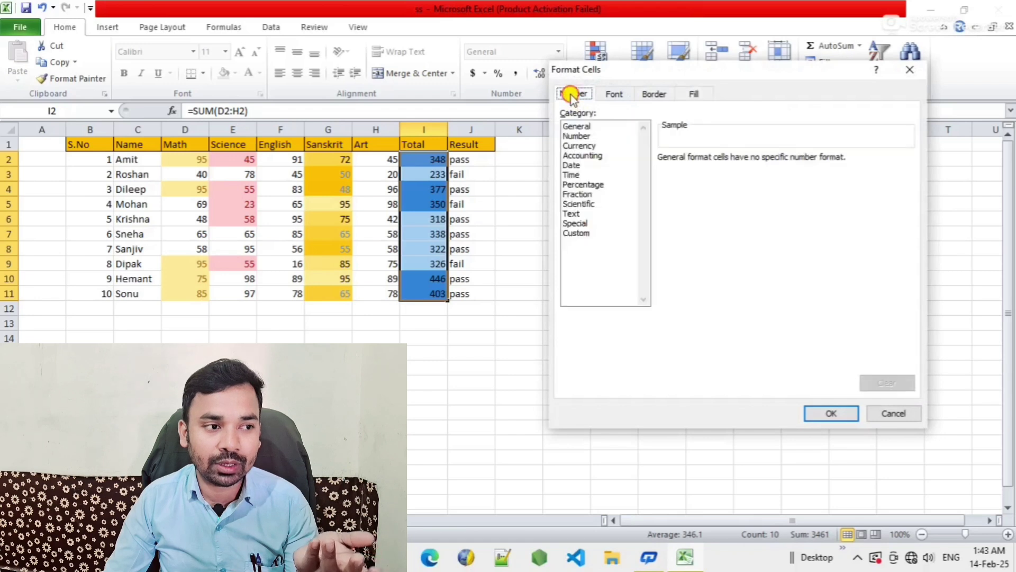
left_click(616, 95)
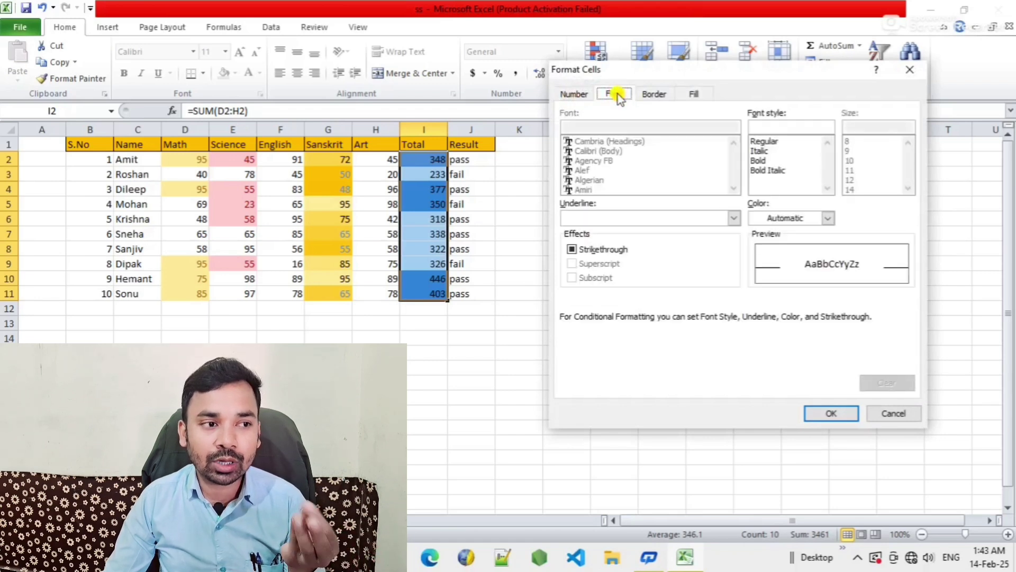
left_click(654, 94)
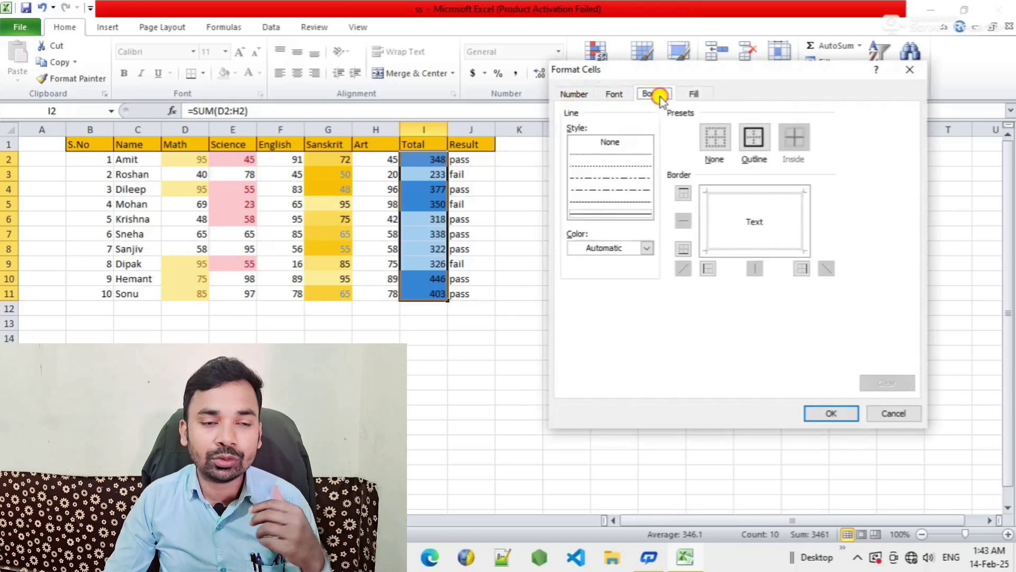
left_click(697, 95)
left_click(615, 95)
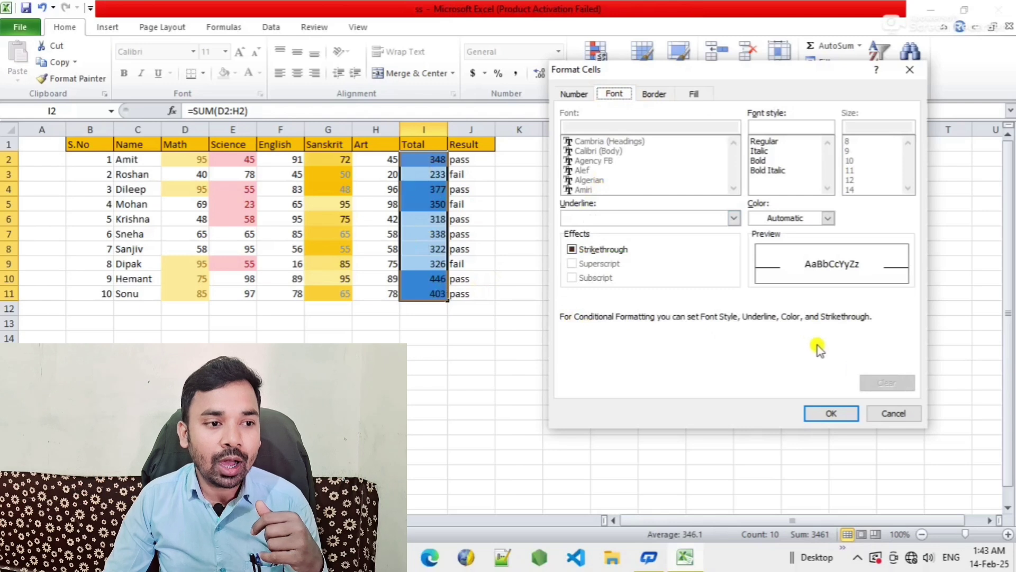
left_click(827, 218)
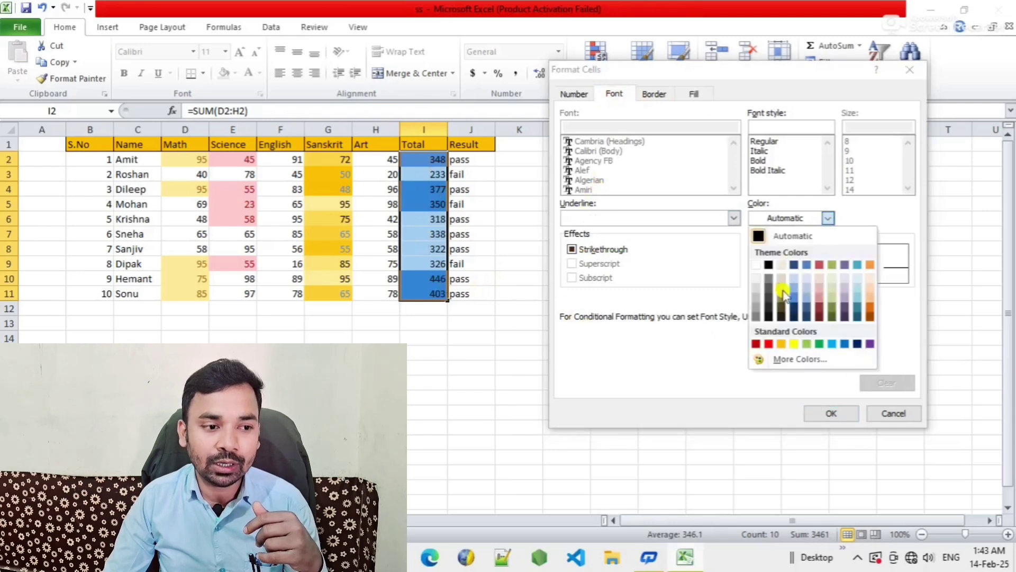
left_click(769, 344)
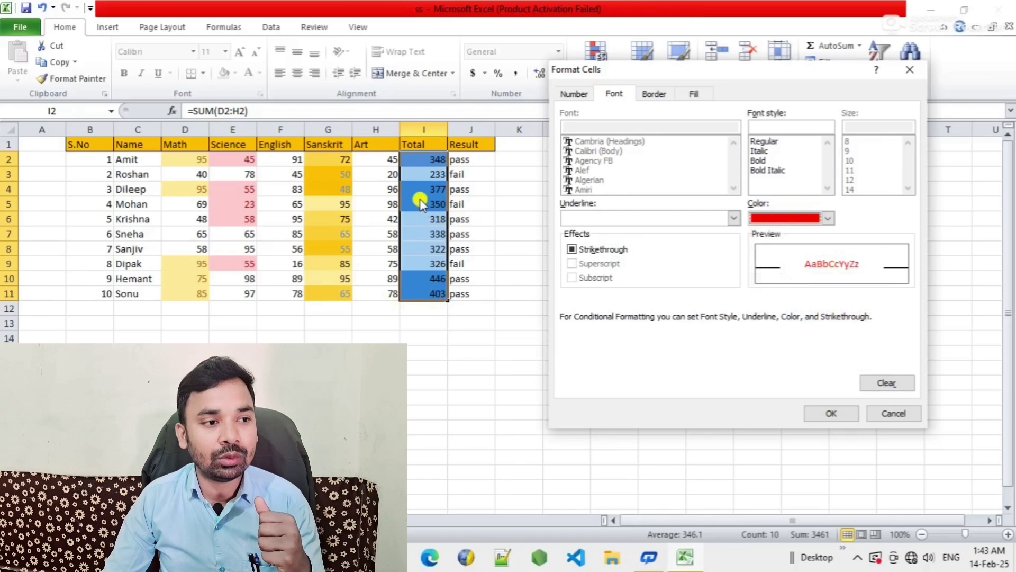
Change the Above Average rule's fill to dark teal and apply the edited rule to the Total column
left_click(691, 95)
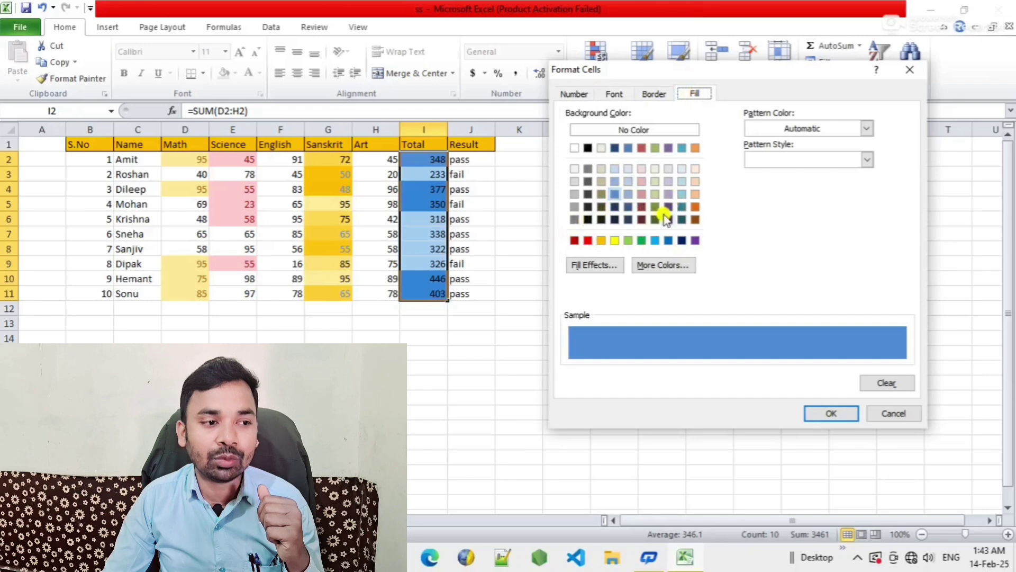
left_click(642, 219)
left_click(681, 207)
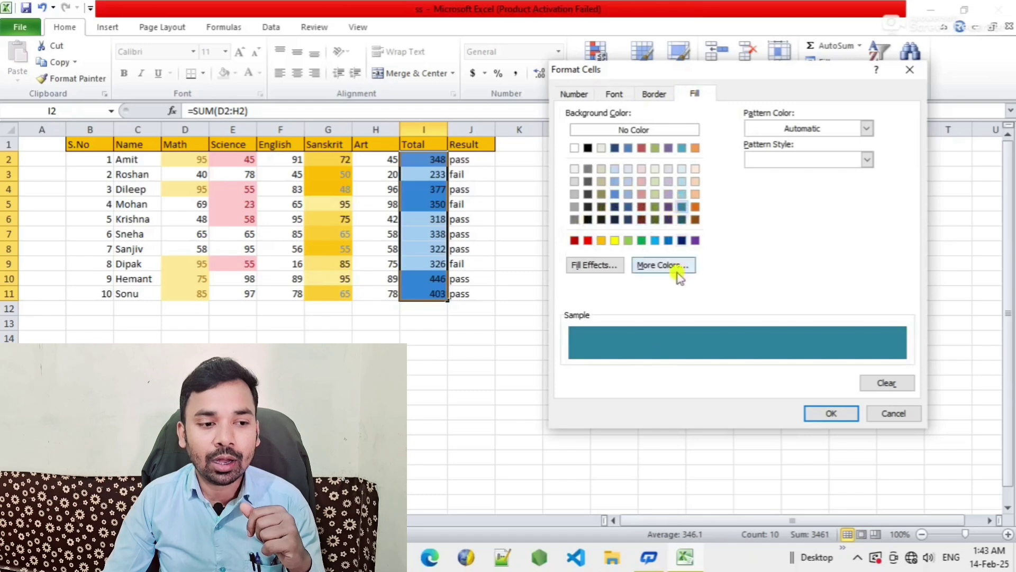
left_click(845, 413)
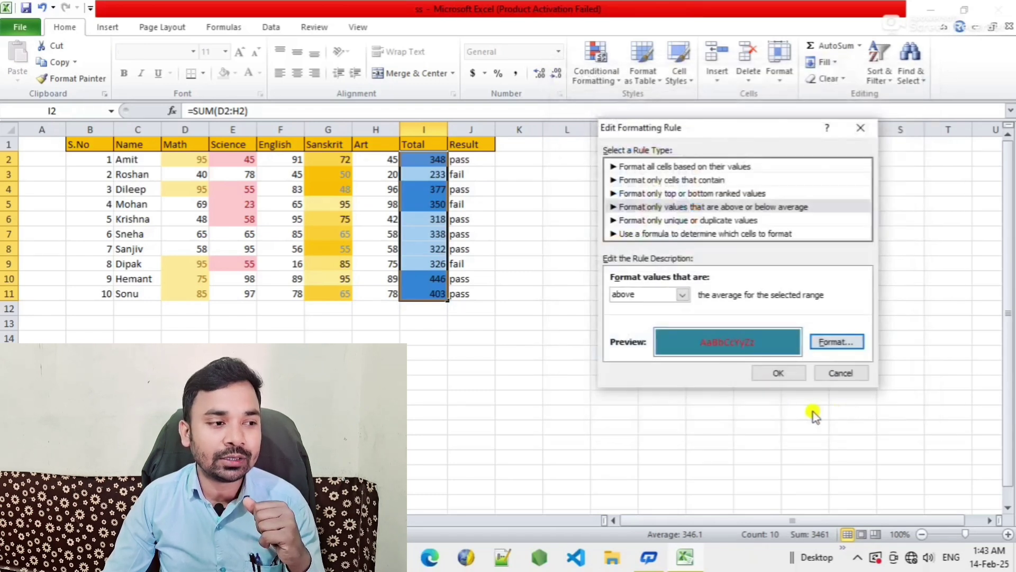
left_click(777, 373)
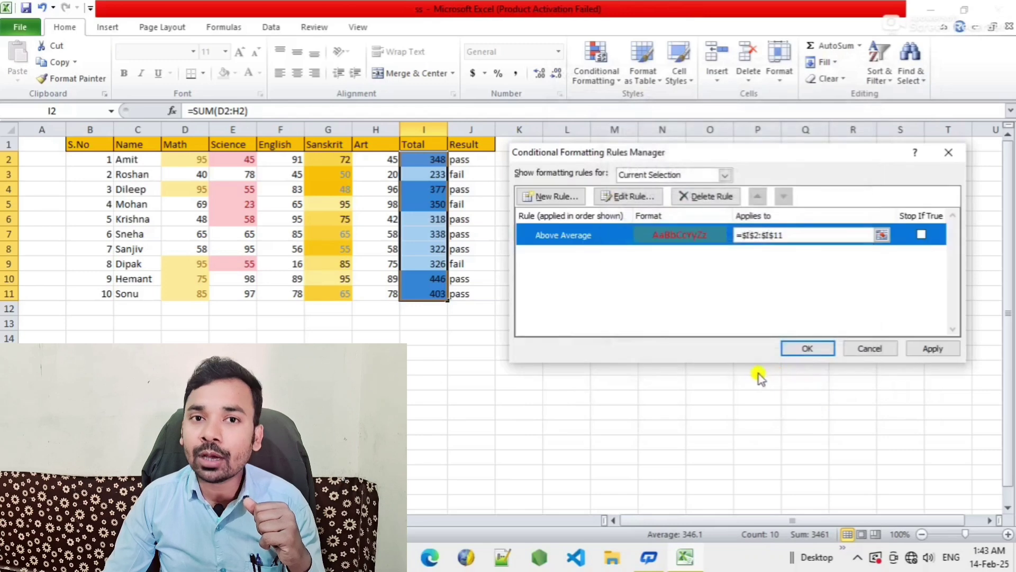
left_click(802, 349)
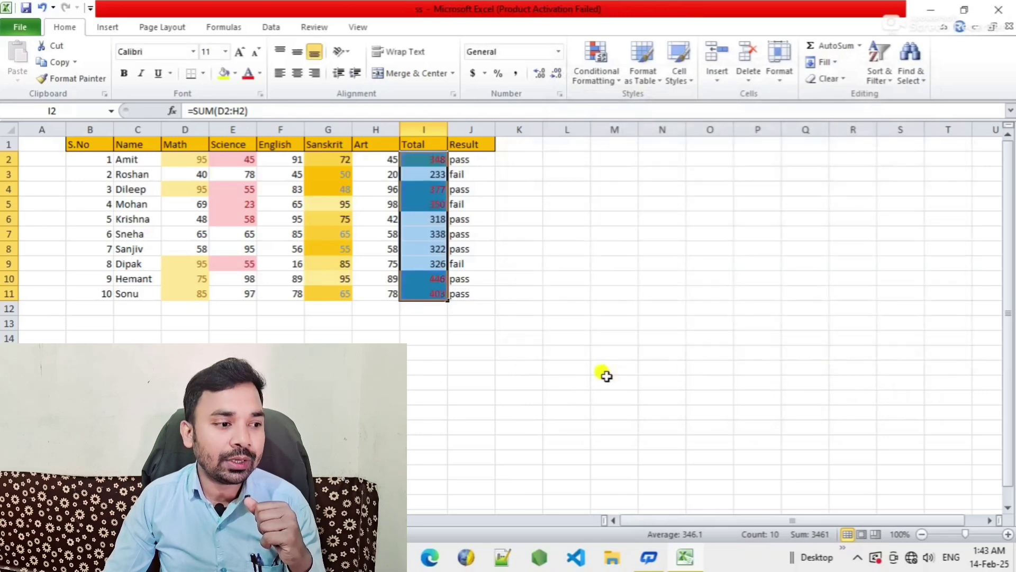
Inspect the reformatted above-average cells in the Total column, from I11 up to I2
left_click(426, 337)
left_click(431, 292)
left_click(431, 278)
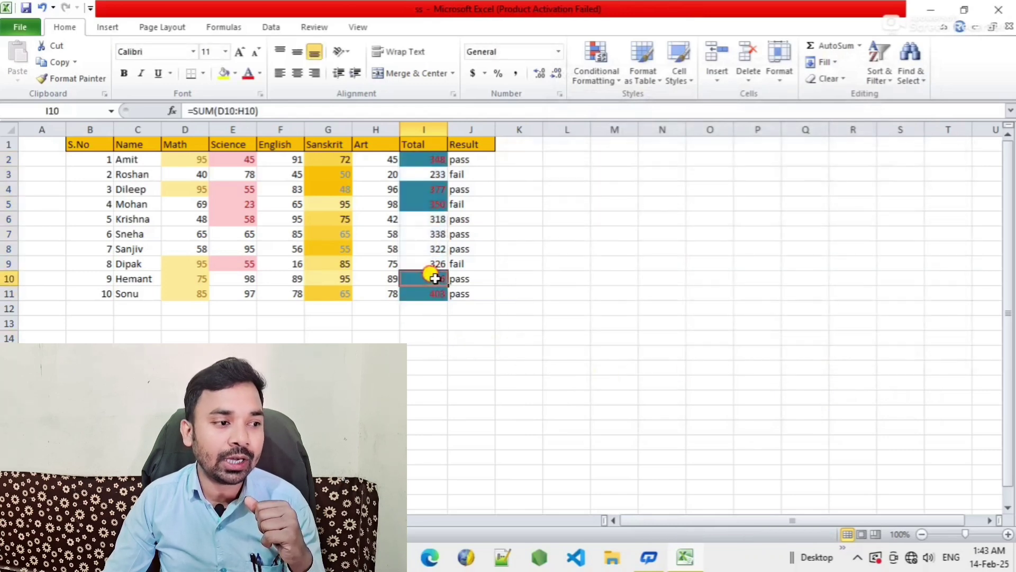
left_click(426, 204)
left_click(427, 186)
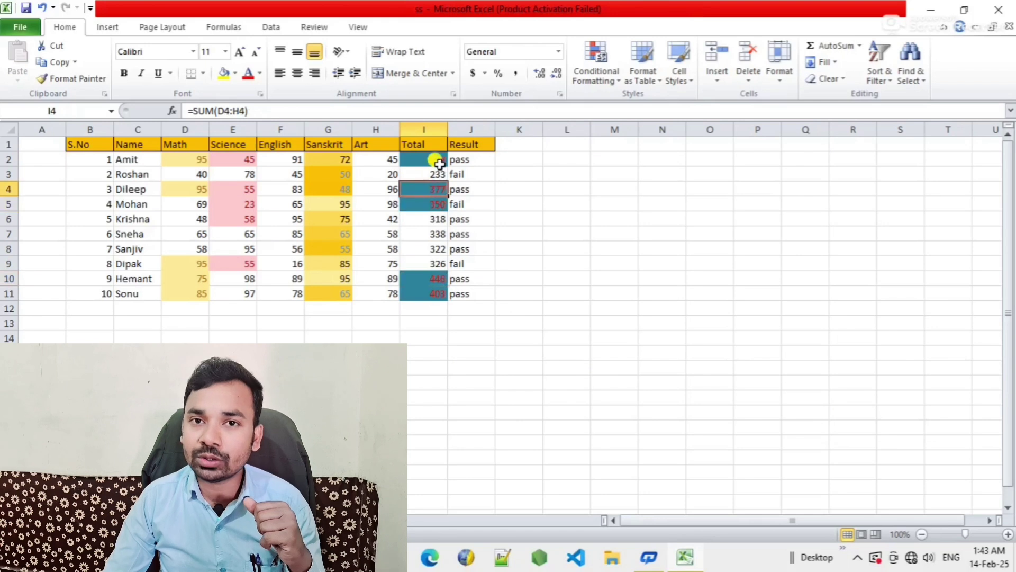
left_click(436, 159)
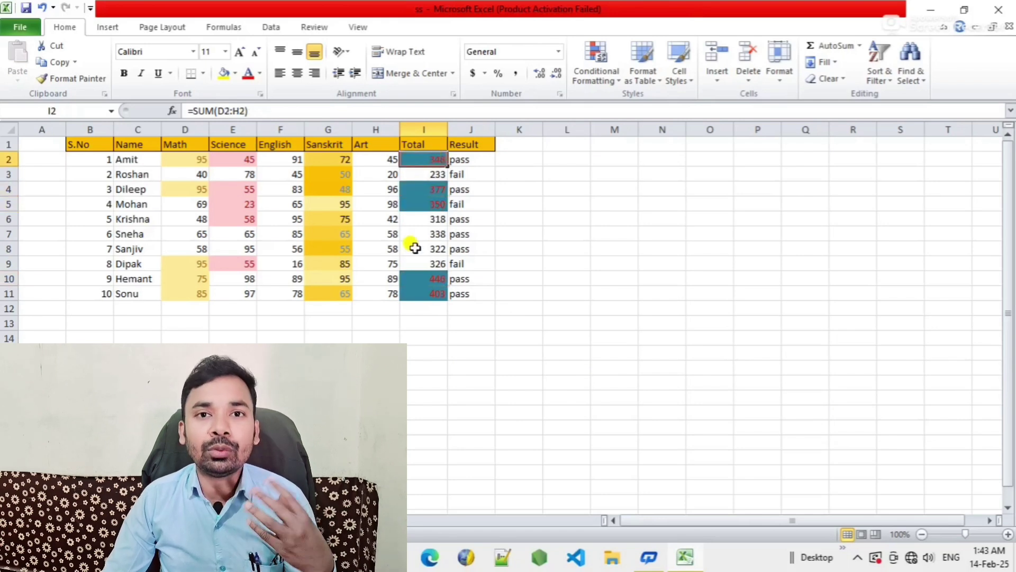